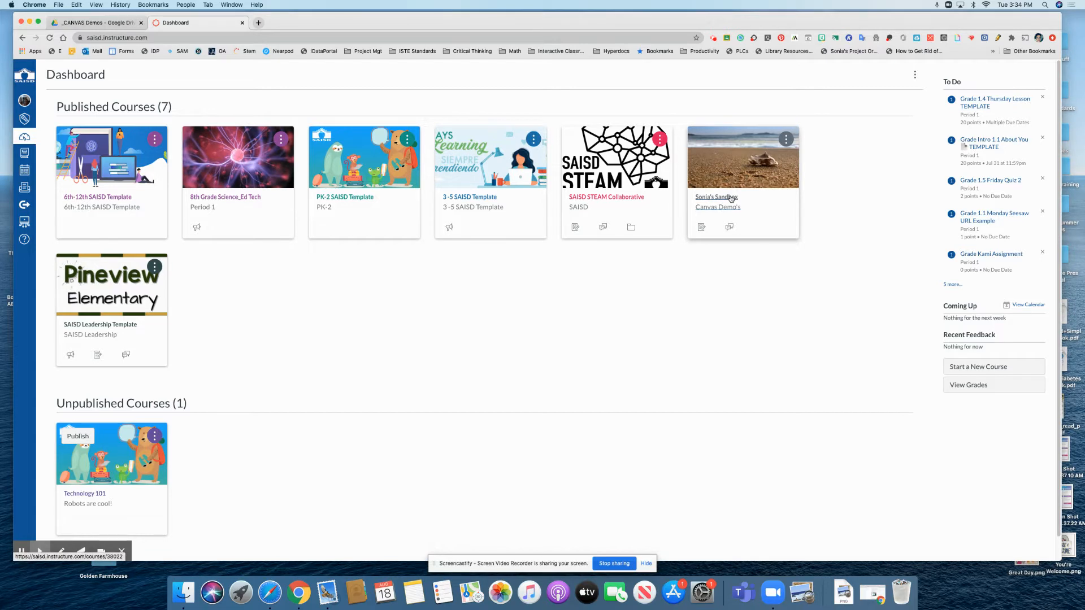
Step: Open the Sonia's Sandbox course and add a new assignment named 'Peardeck - Teacher Paced' to the App Integration Examples module
click(732, 198)
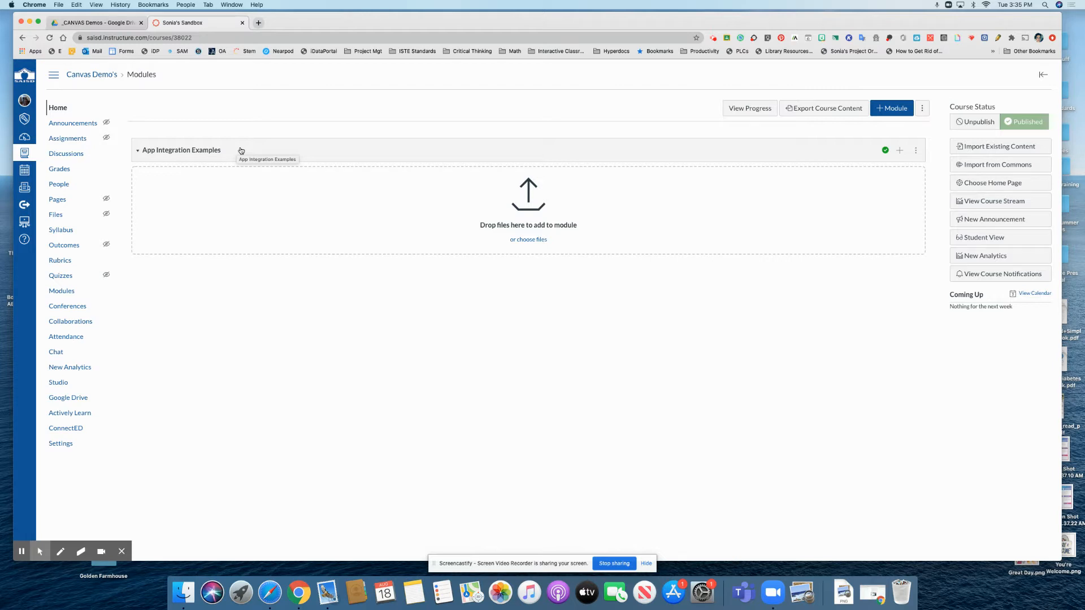
click(900, 151)
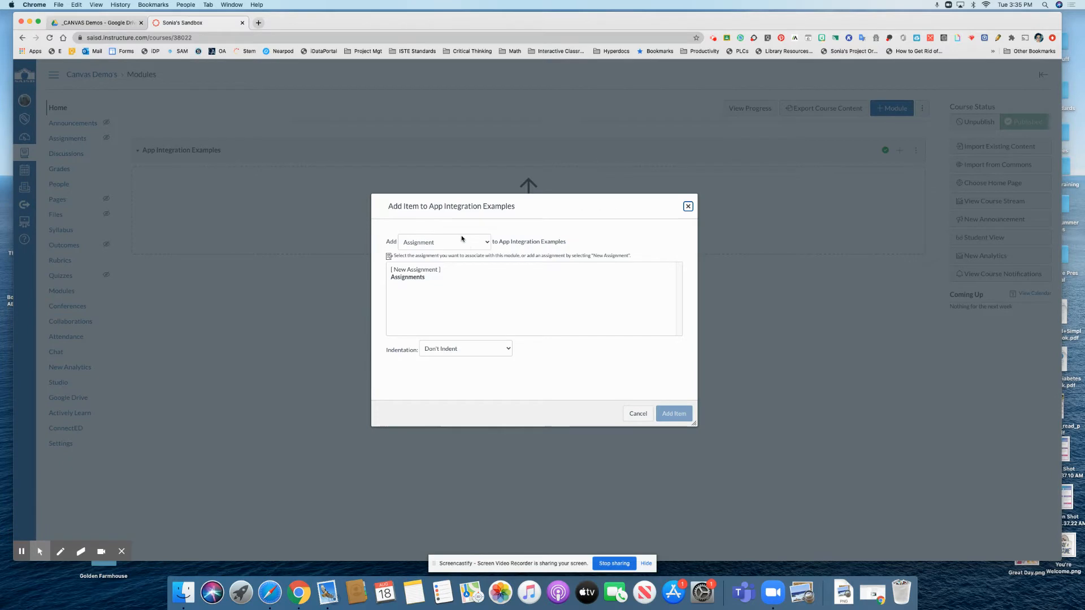
click(433, 271)
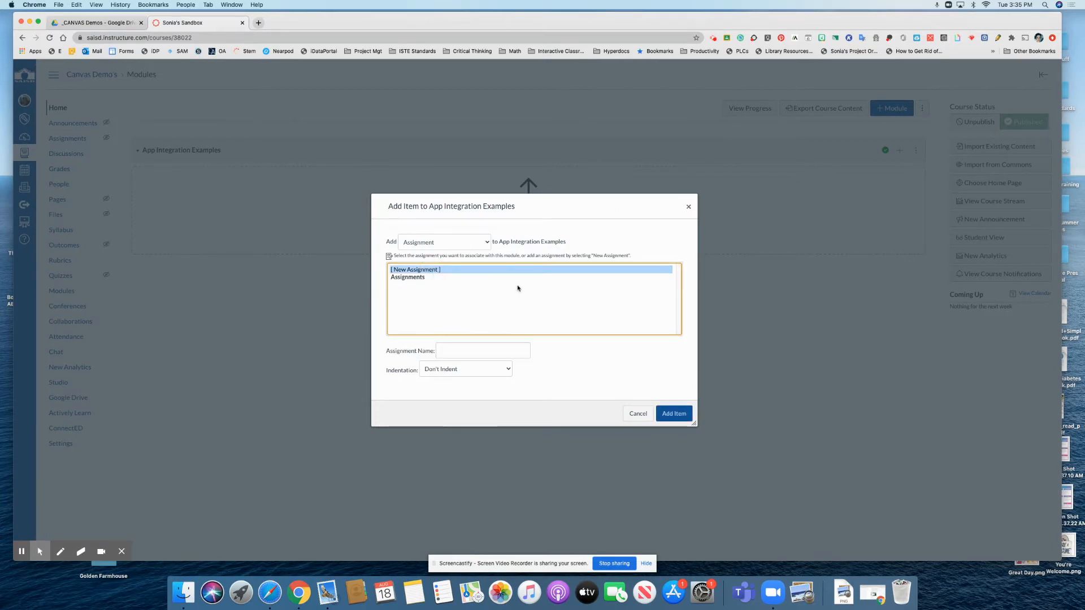
click(458, 353)
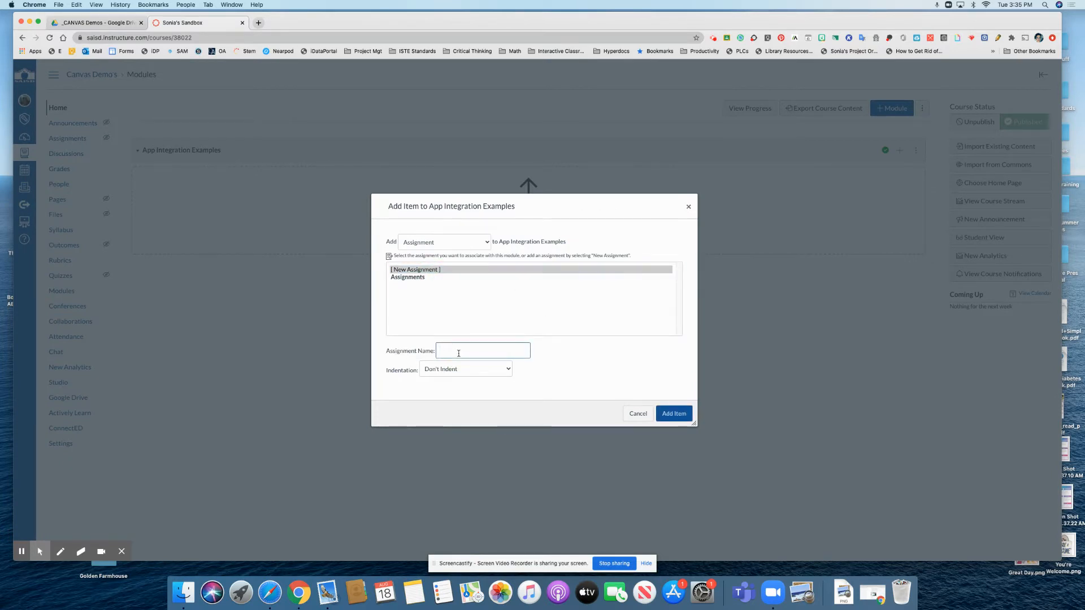
text(Peardeck - Teacher Pace)
click(678, 414)
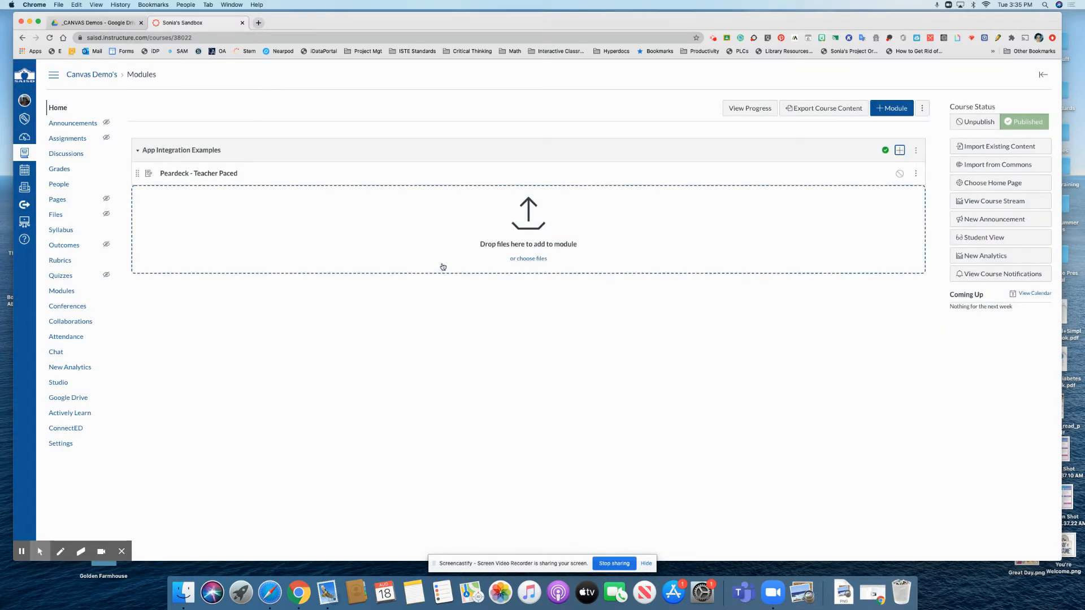
Step: Open the Peardeck - Teacher Paced assignment for editing and set its submission type to External Tool
click(205, 174)
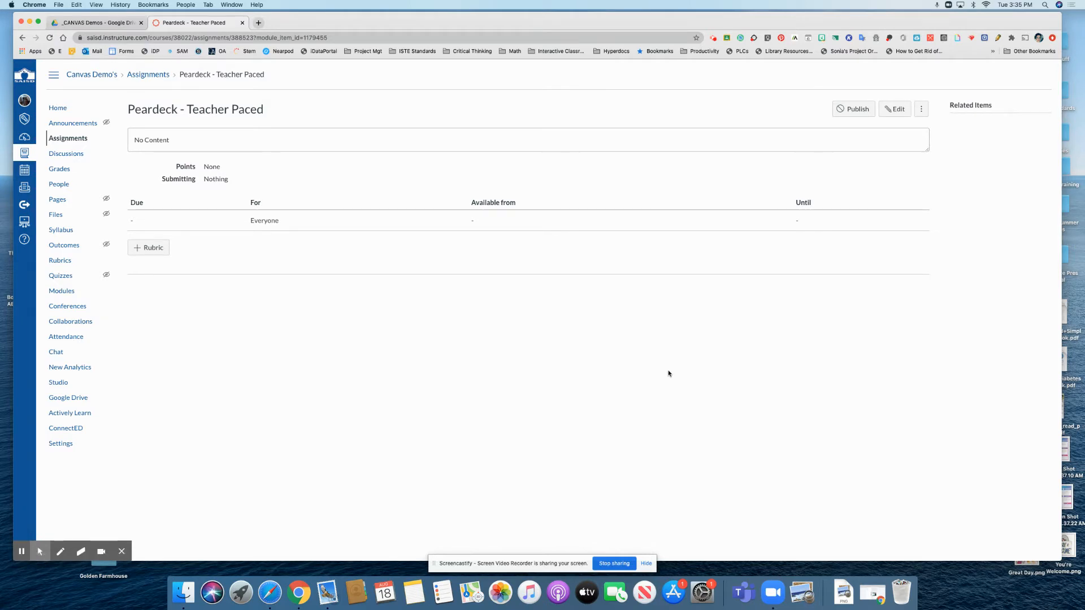
click(895, 110)
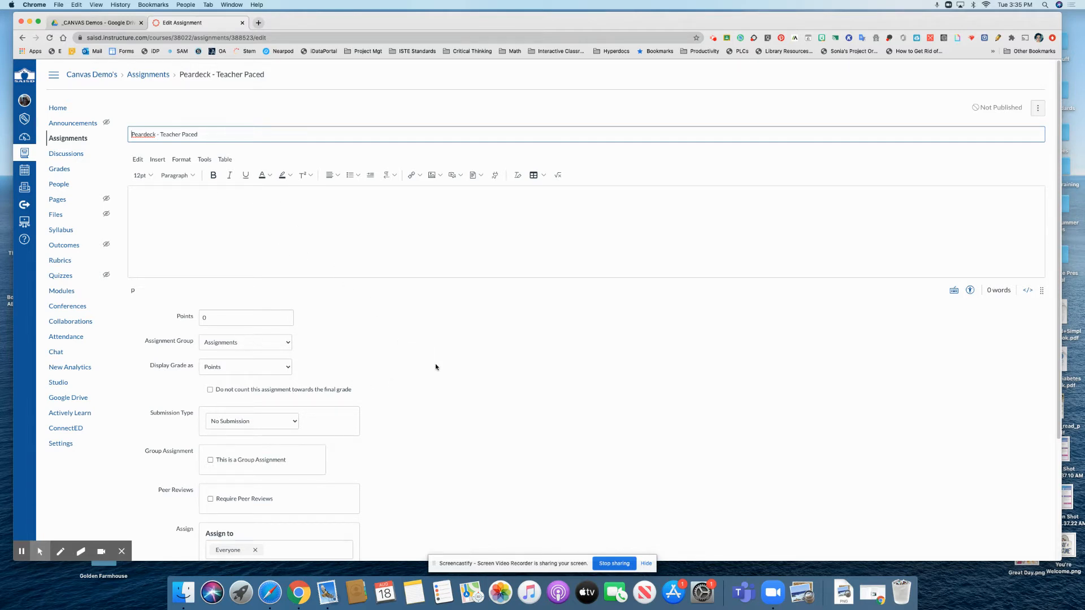
scroll(447, 369, down, 3)
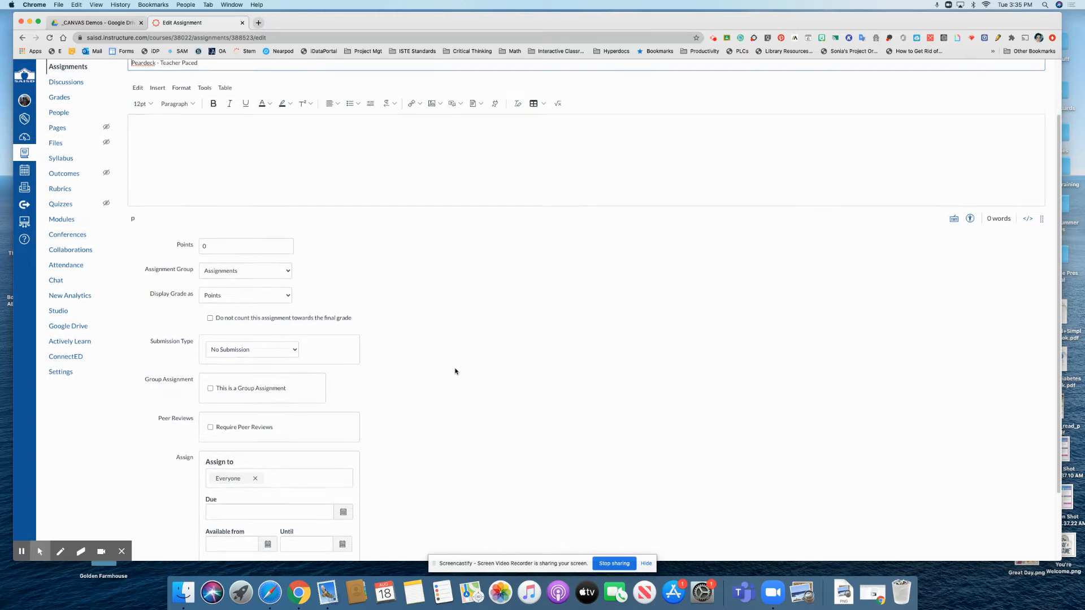
scroll(449, 367, down, 2)
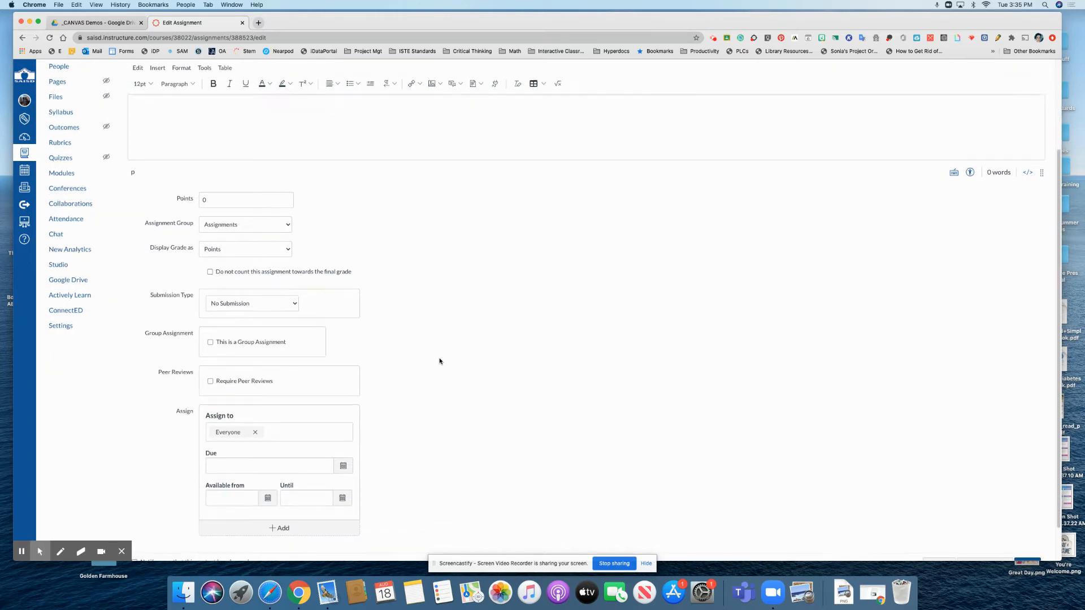
click(295, 305)
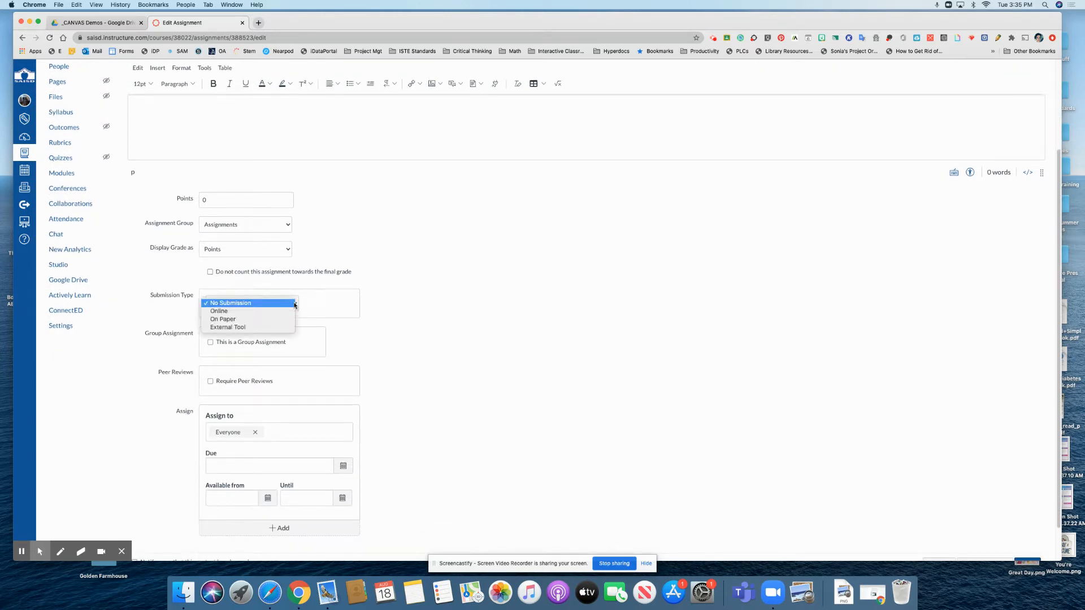
click(250, 326)
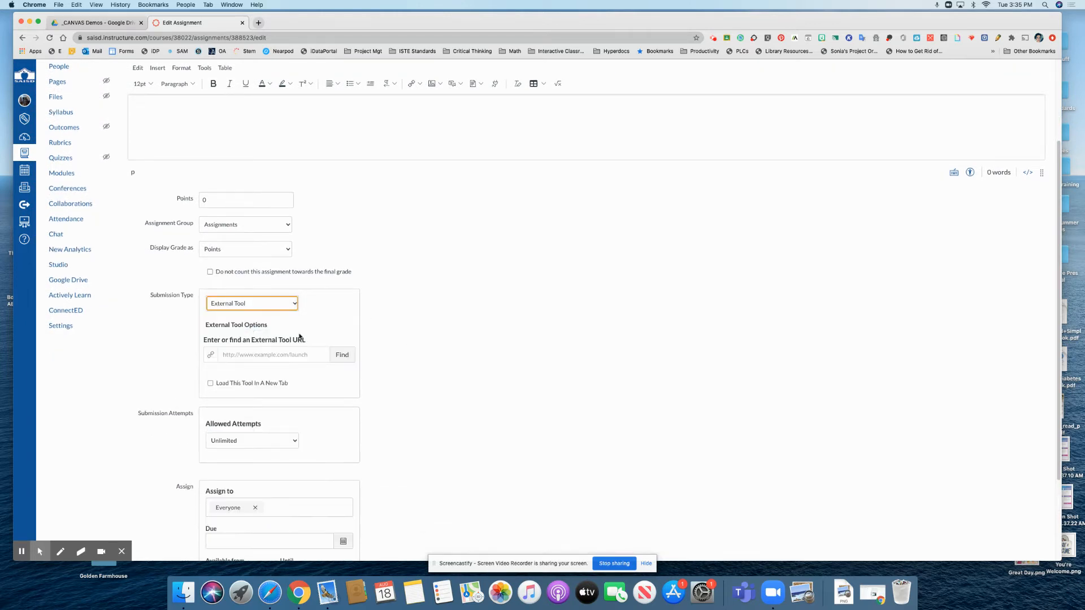
Step: Configure Pear Deck as the assignment's external tool and save the assignment
click(341, 355)
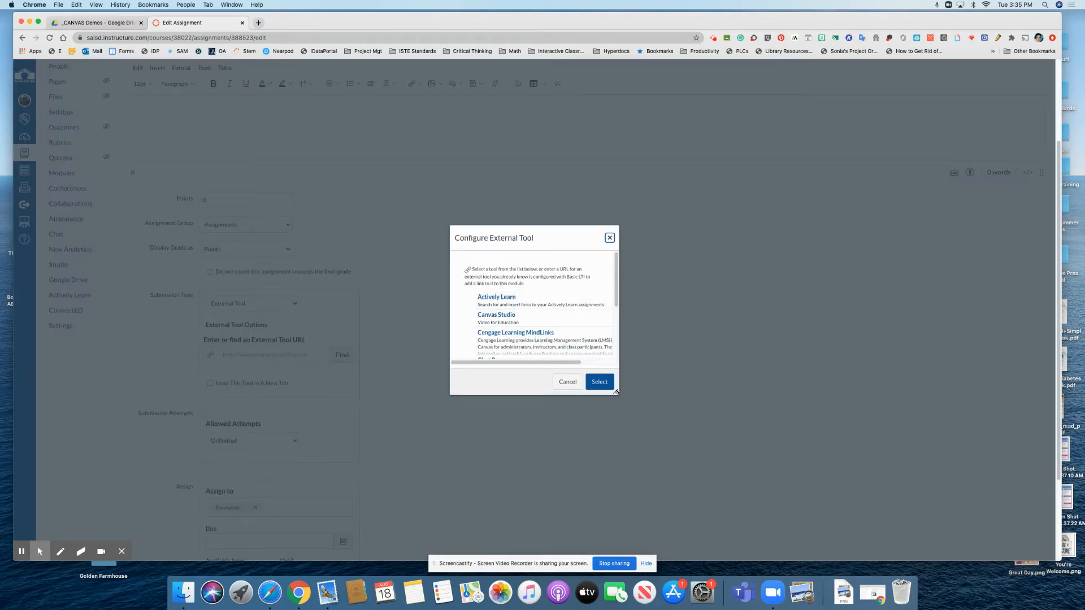
drag(617, 391, 727, 523)
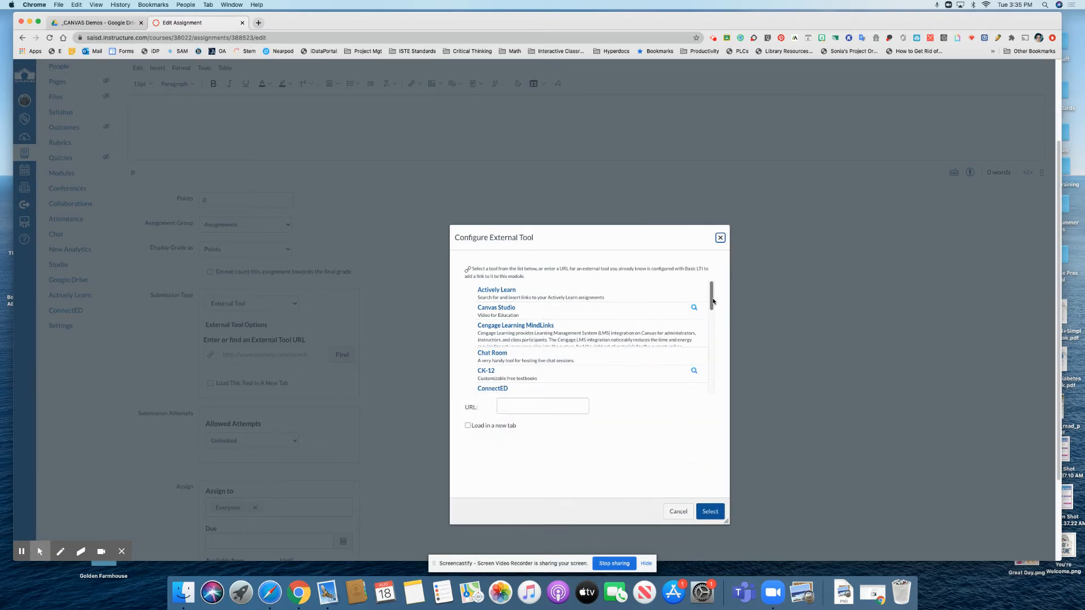
drag(712, 292, 729, 362)
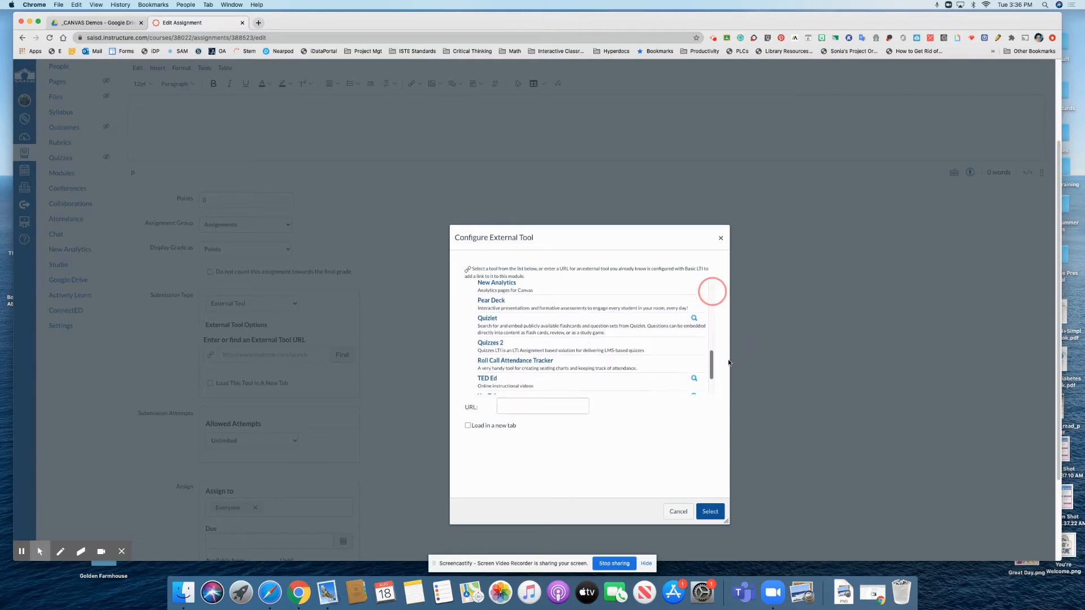
click(497, 304)
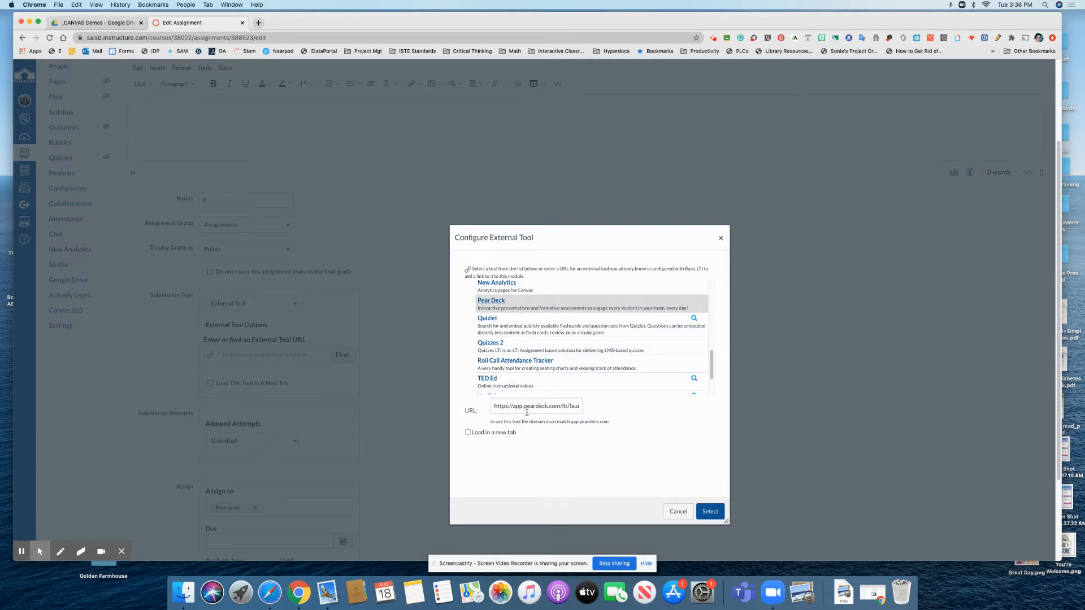
click(712, 511)
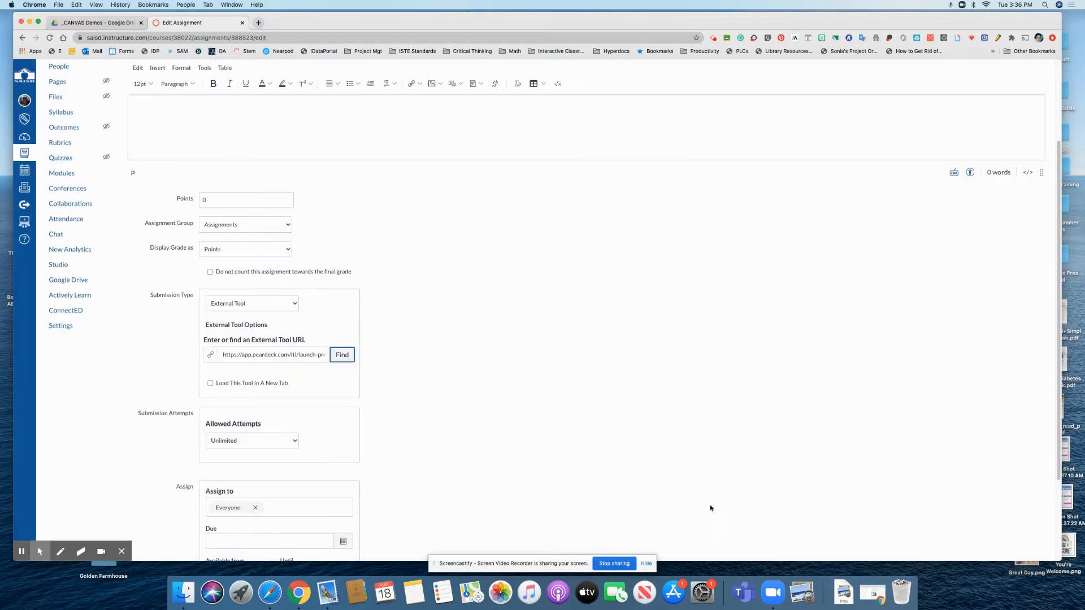
scroll(552, 443, down, 3)
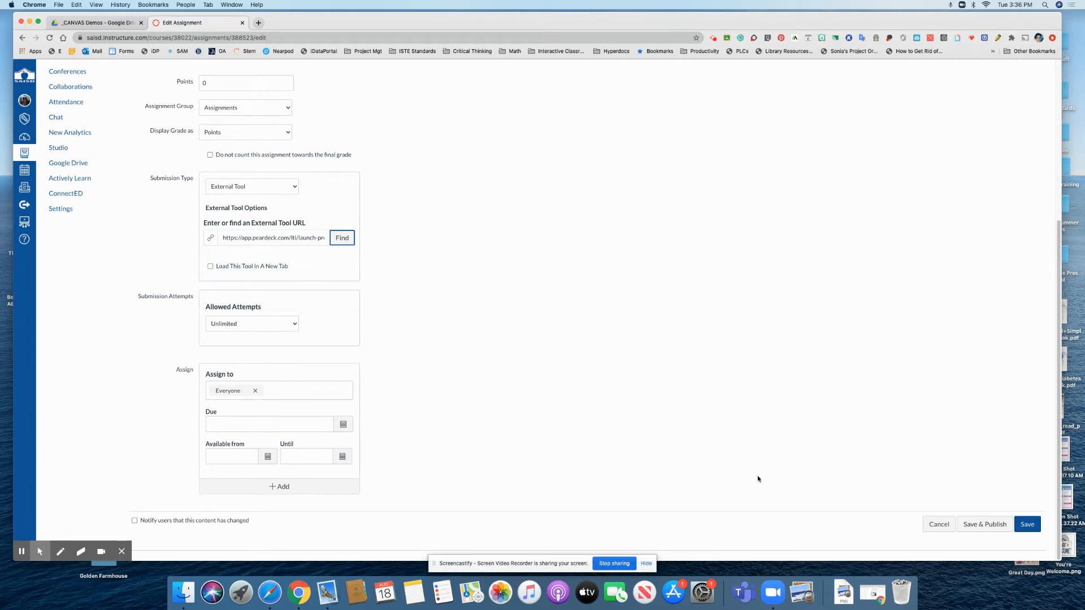
click(993, 525)
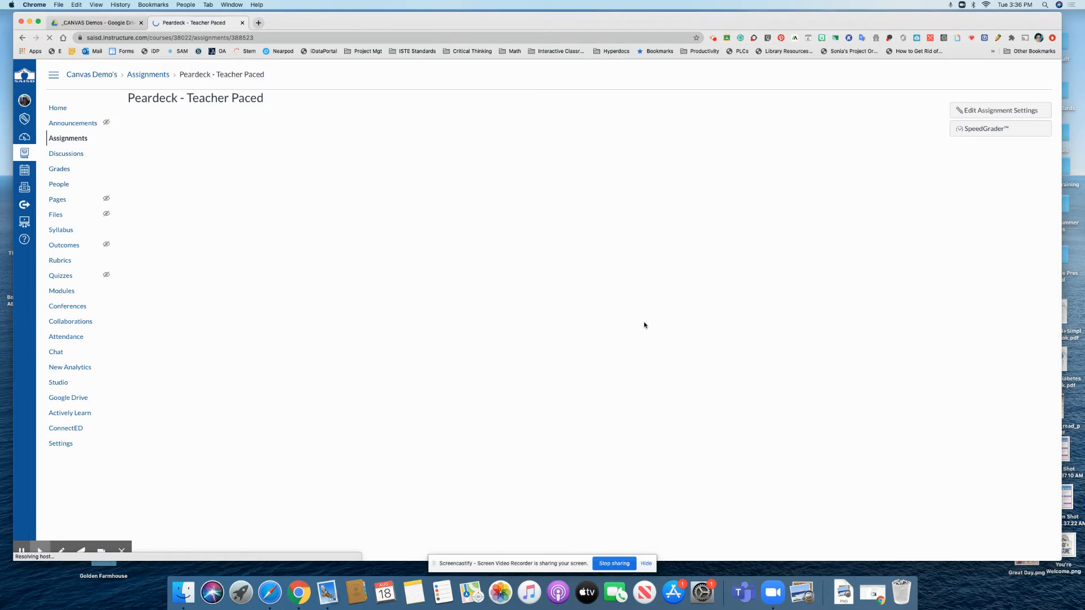
Step: Start selecting a Google Slides file from Drive and agree to connect Pear Deck to Google Drive
scroll(645, 325, down, 1)
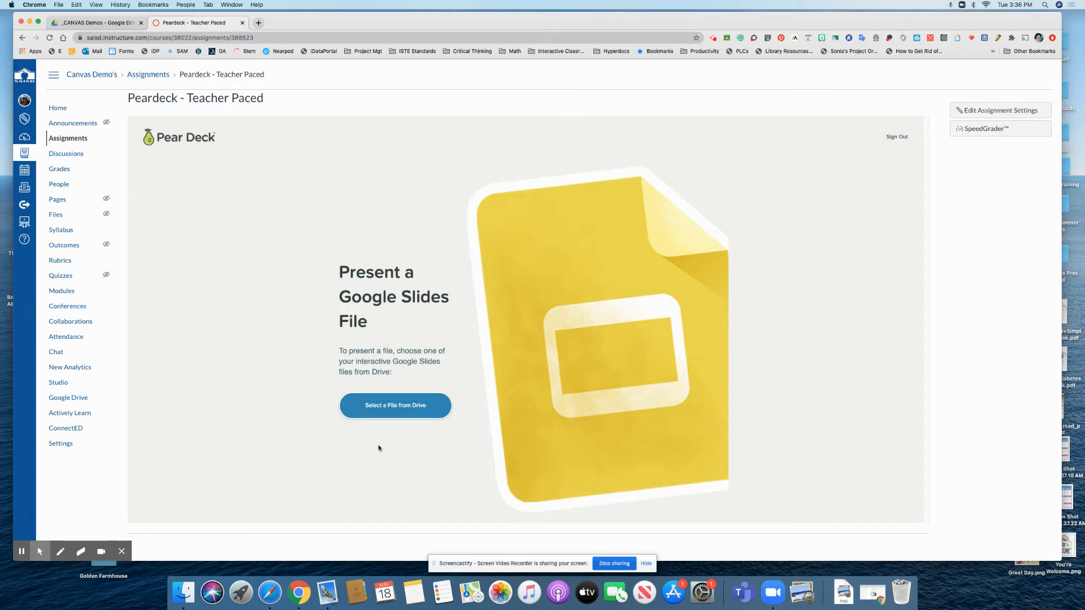
click(387, 406)
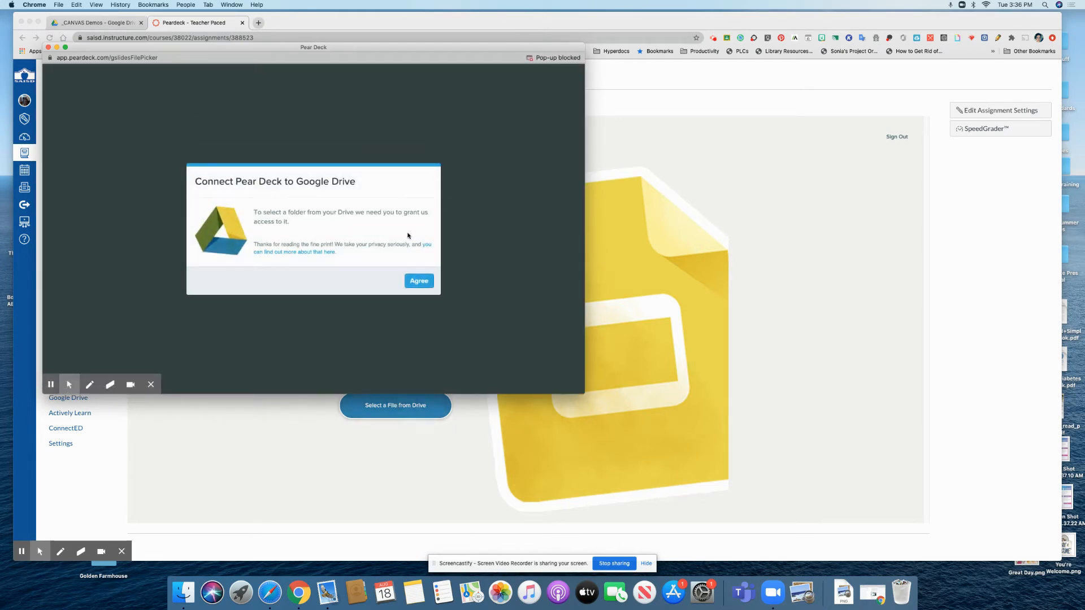
click(419, 281)
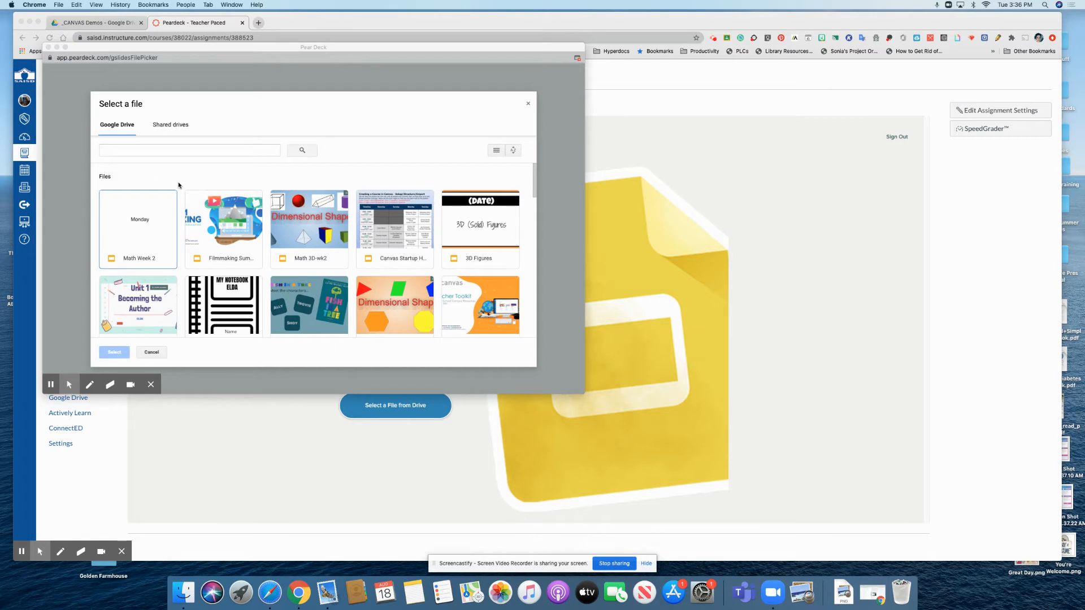
Step: Search Drive for 'filmmaking summer' and select the first Filmmaking Summer presentation
click(541, 369)
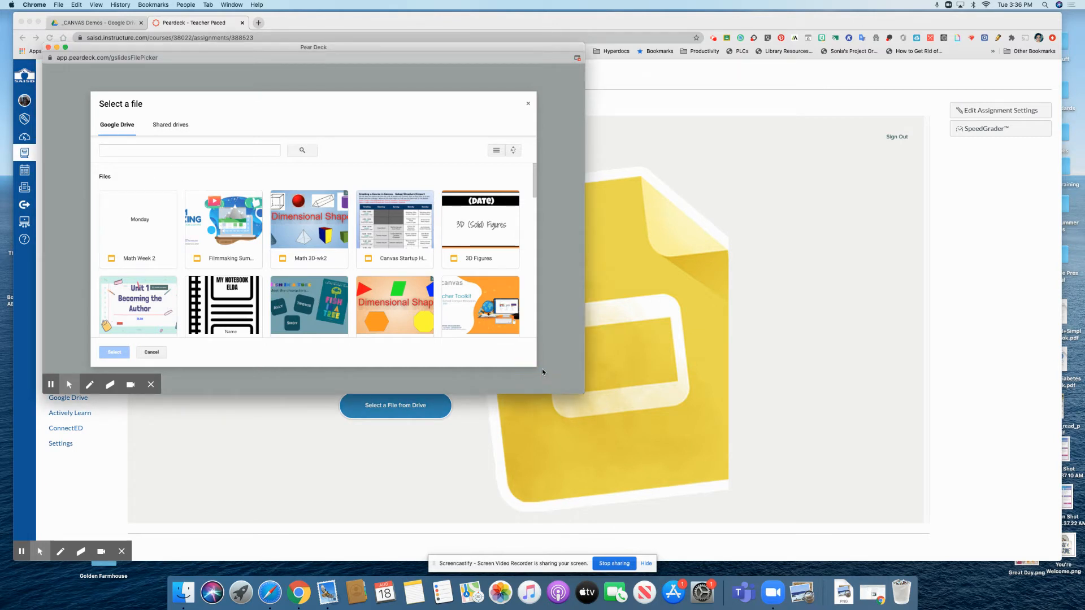
click(533, 182)
click(136, 150)
text(film)
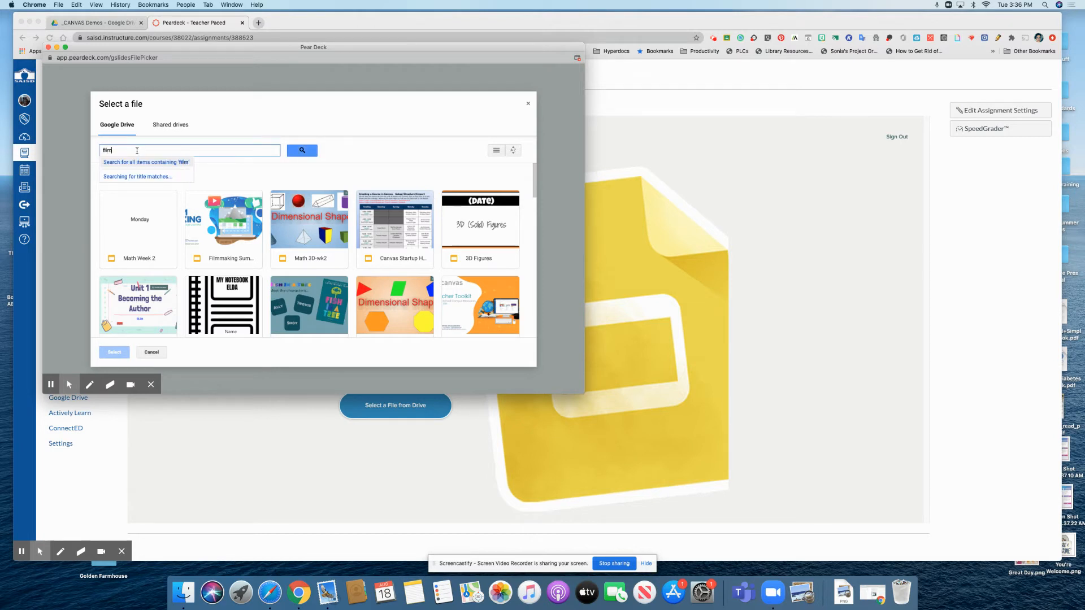
text(making summer)
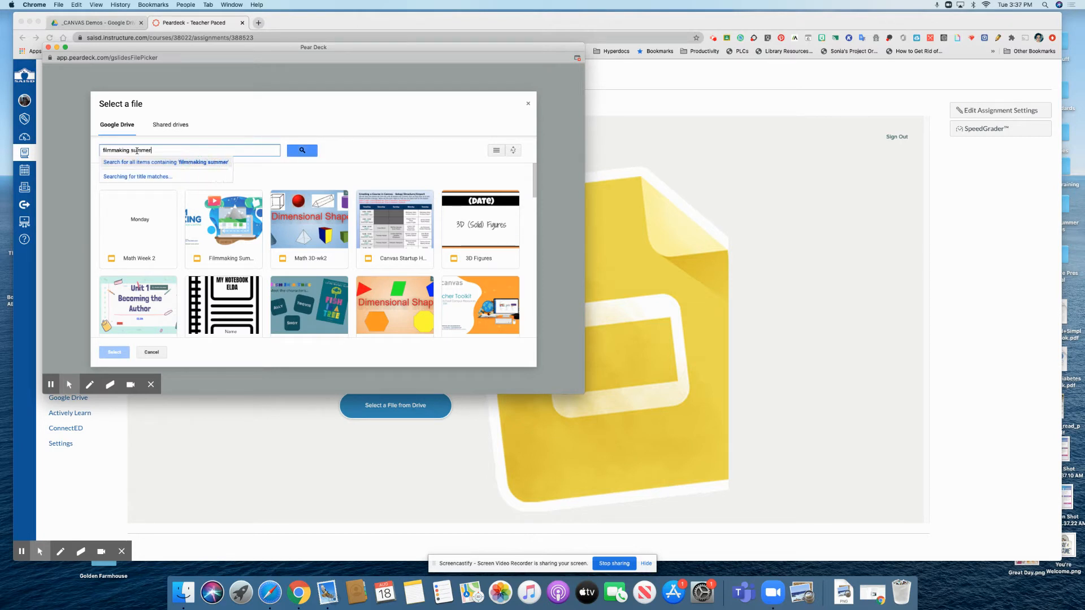
key(Return)
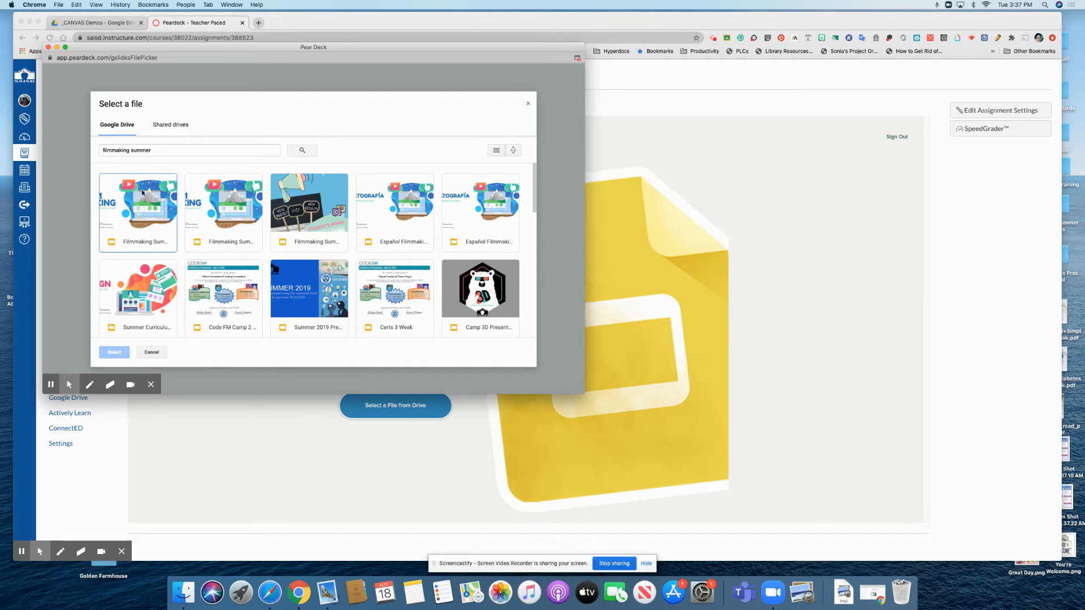
click(155, 211)
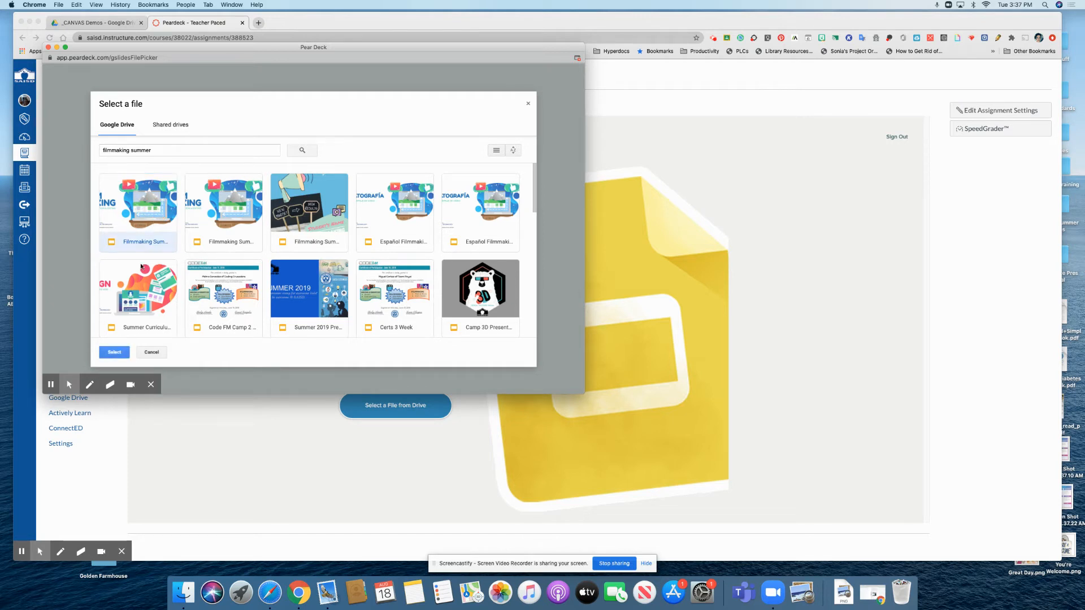
click(115, 352)
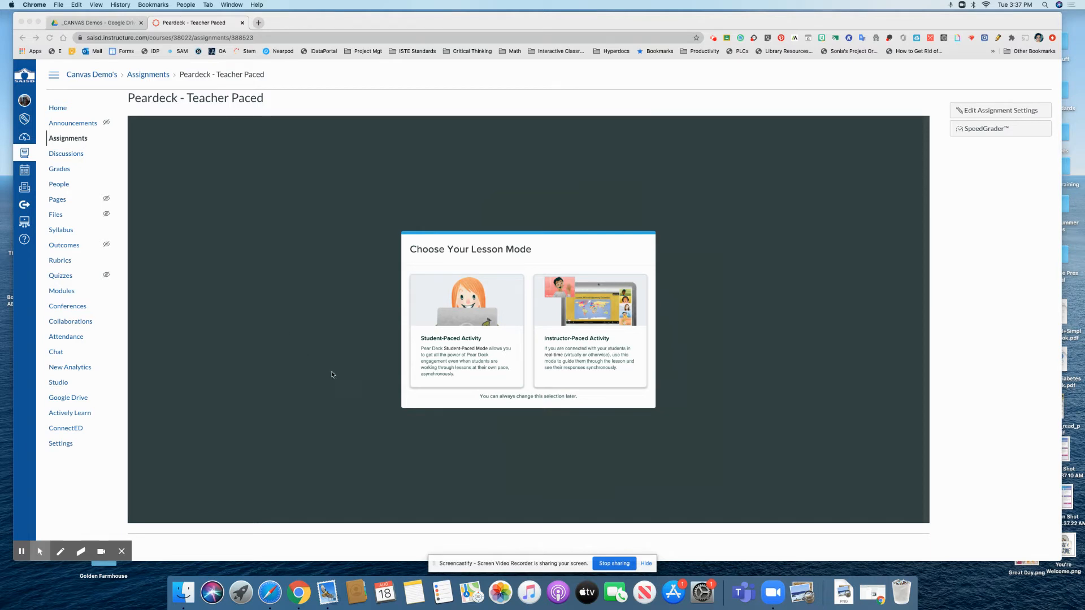
Step: Choose the Instructor-Paced Activity lesson mode and advance the presentation to slide 5
click(593, 348)
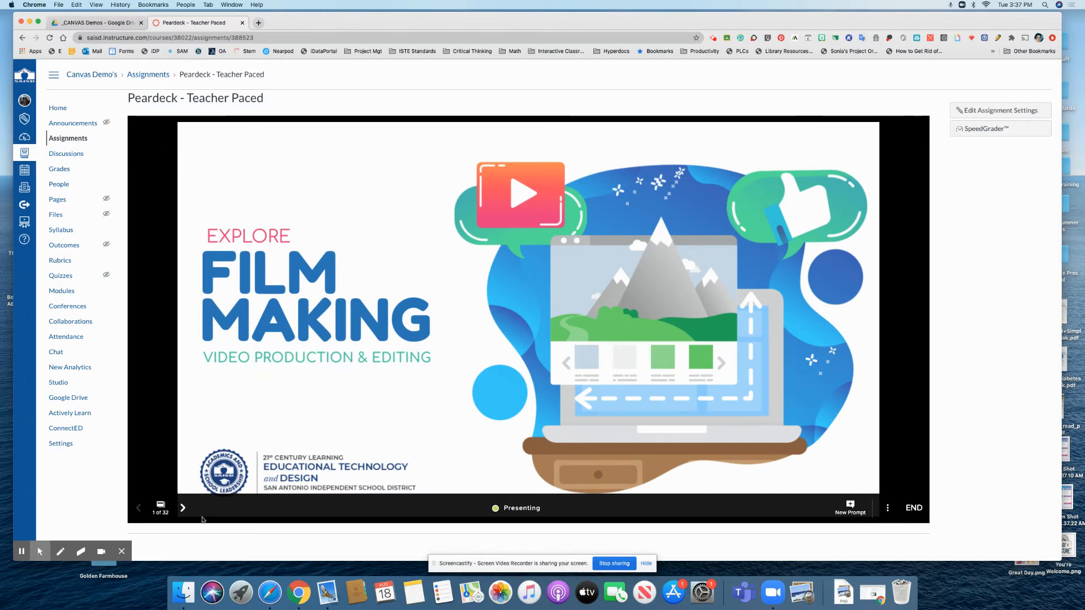
click(183, 509)
click(183, 509)
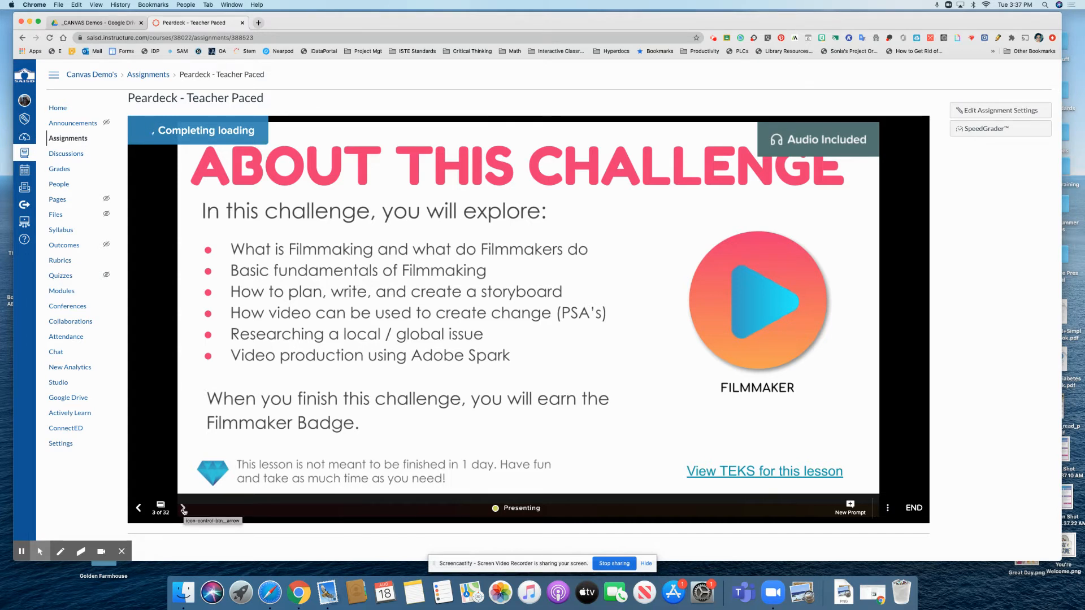
click(183, 508)
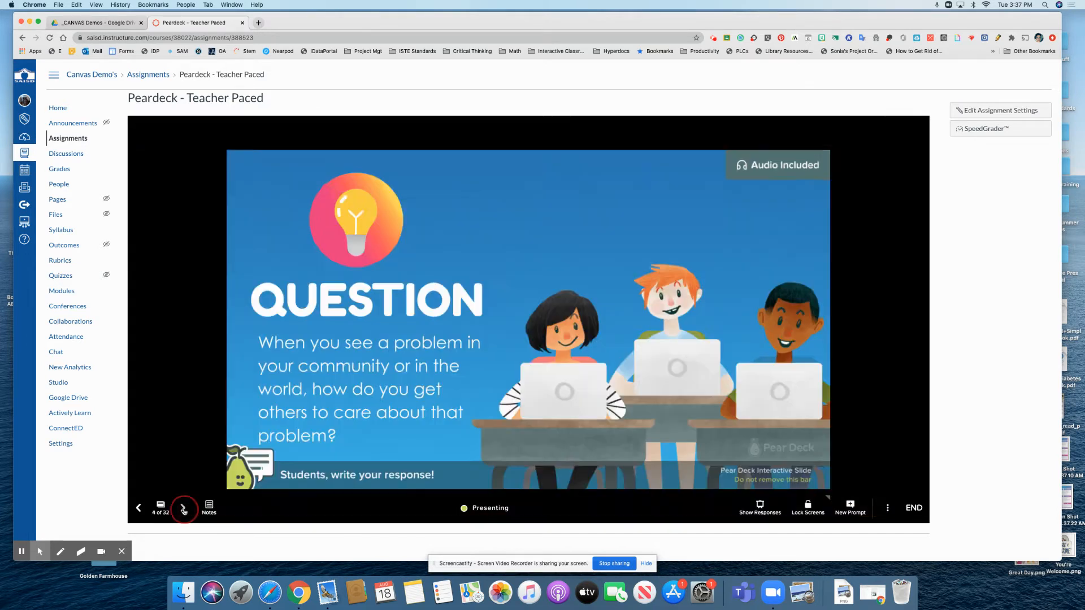
click(182, 509)
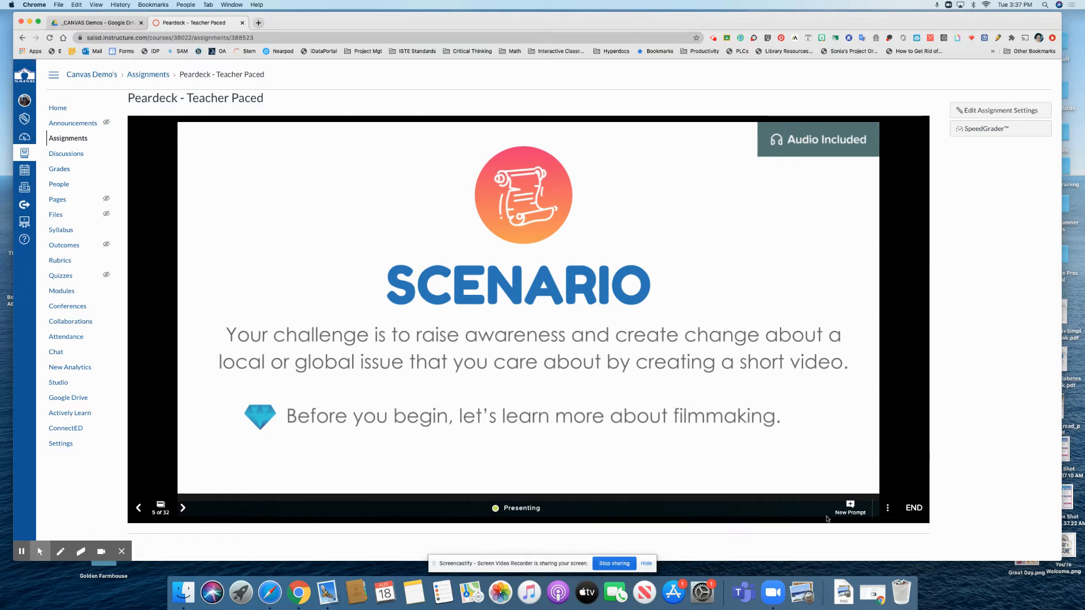
Step: Create and publish a new assignment named 'Peardeck - Student Paced' due Aug 21, 2020 in the Assignments group
click(76, 140)
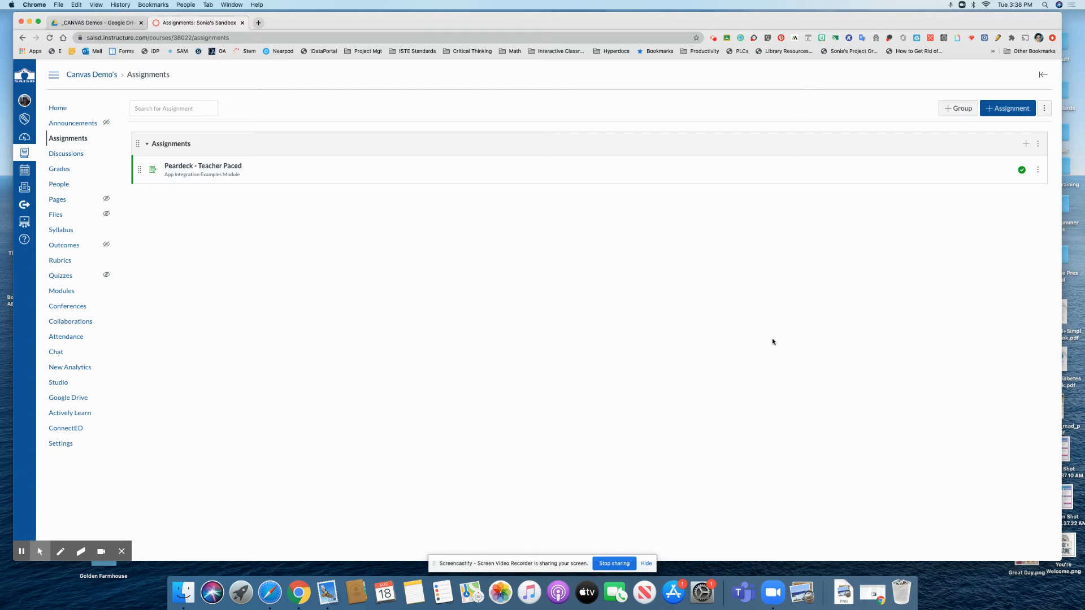
click(1025, 144)
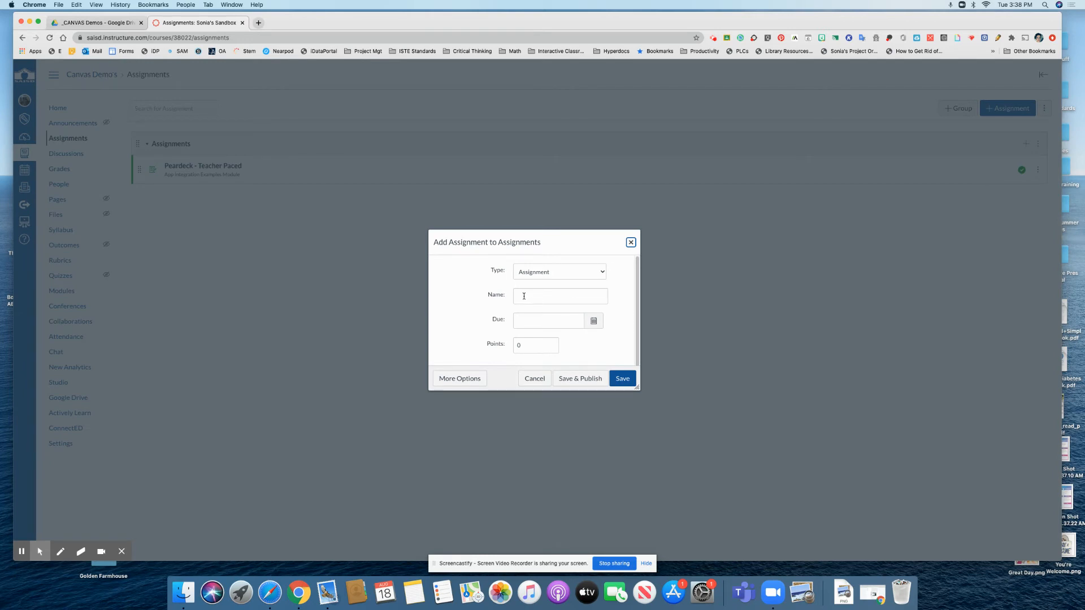
click(541, 273)
click(540, 272)
click(533, 296)
text(Peardeck - Student Paced)
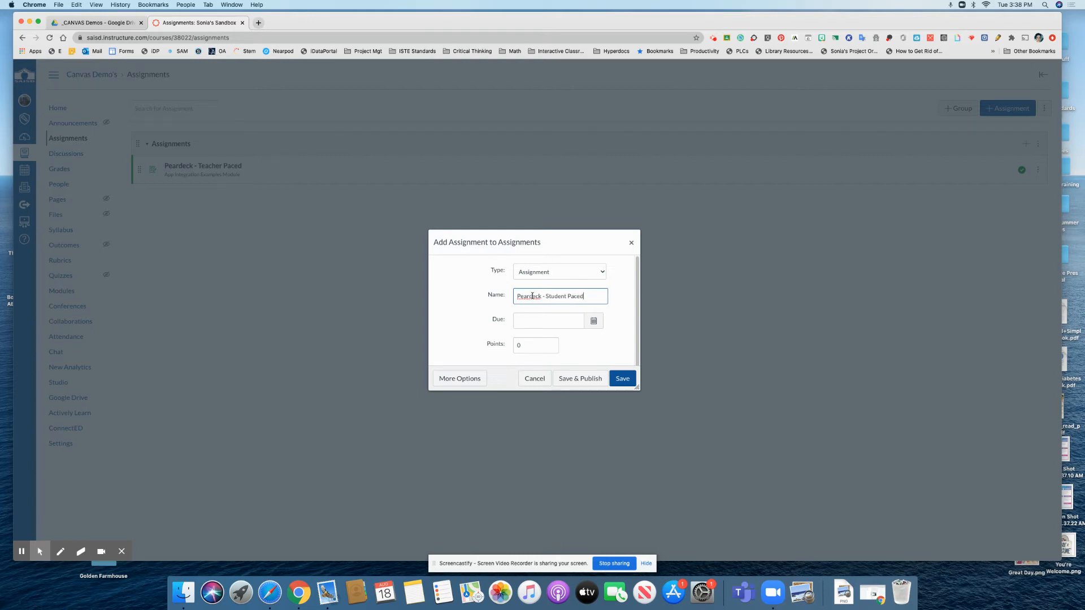
click(594, 322)
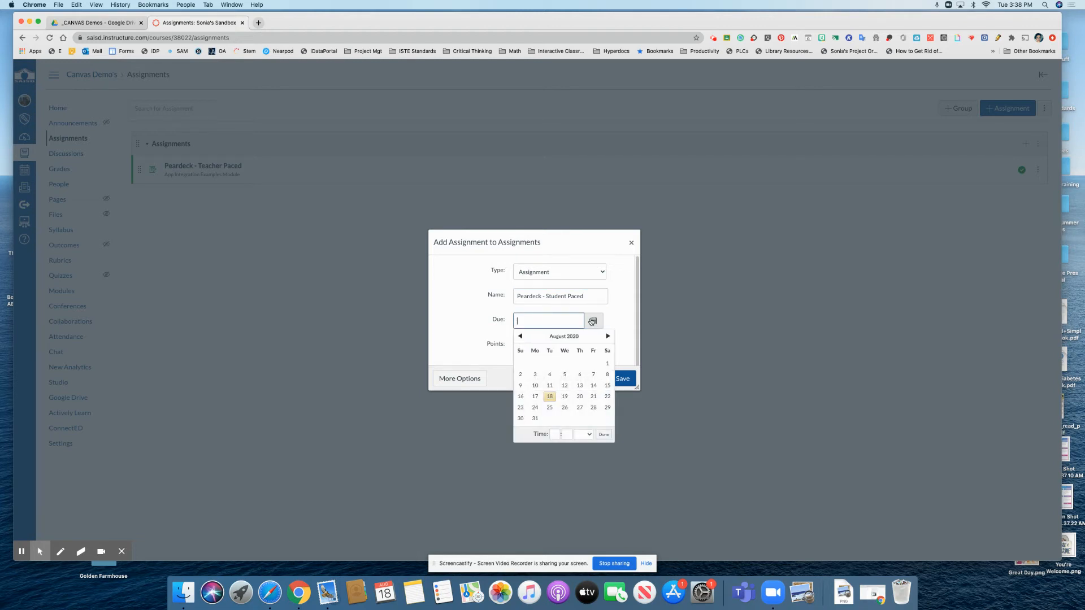
click(594, 397)
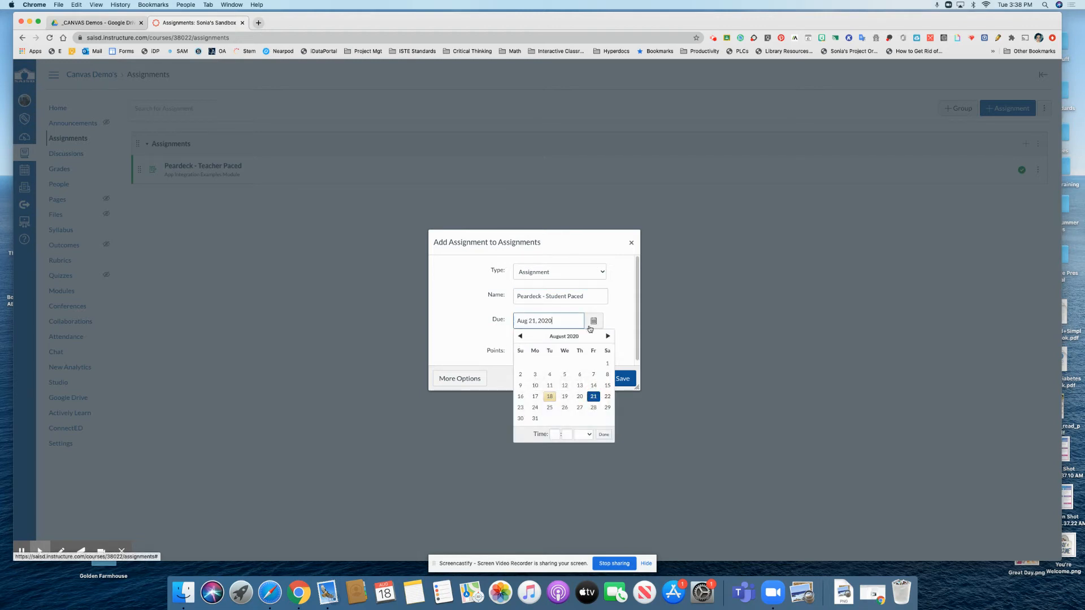
click(610, 320)
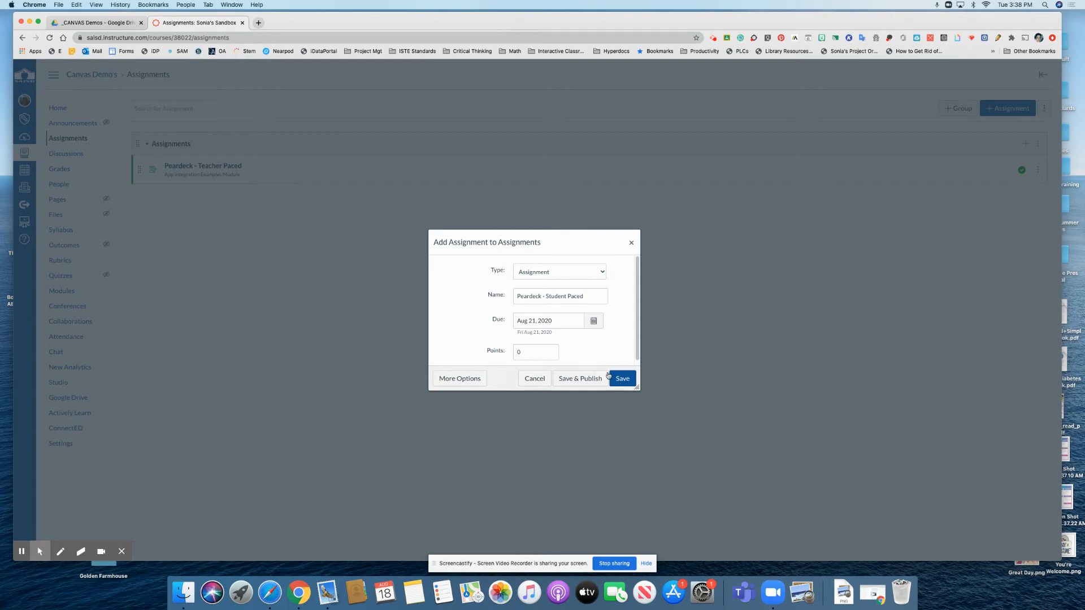
click(582, 378)
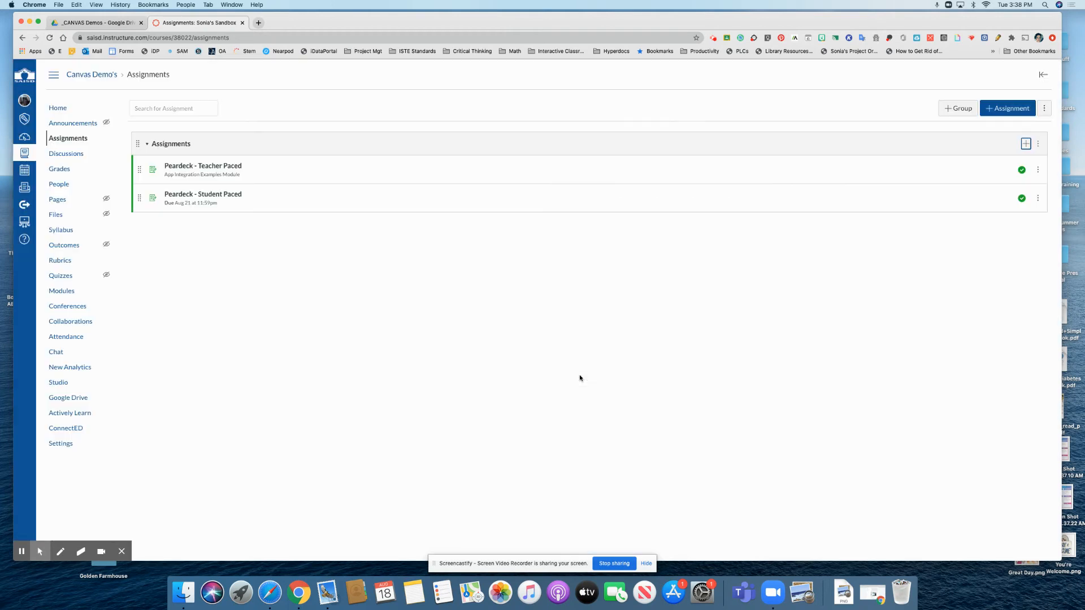
Step: Edit the Student Paced assignment to use Pear Deck as its External Tool submission type and save it
click(216, 195)
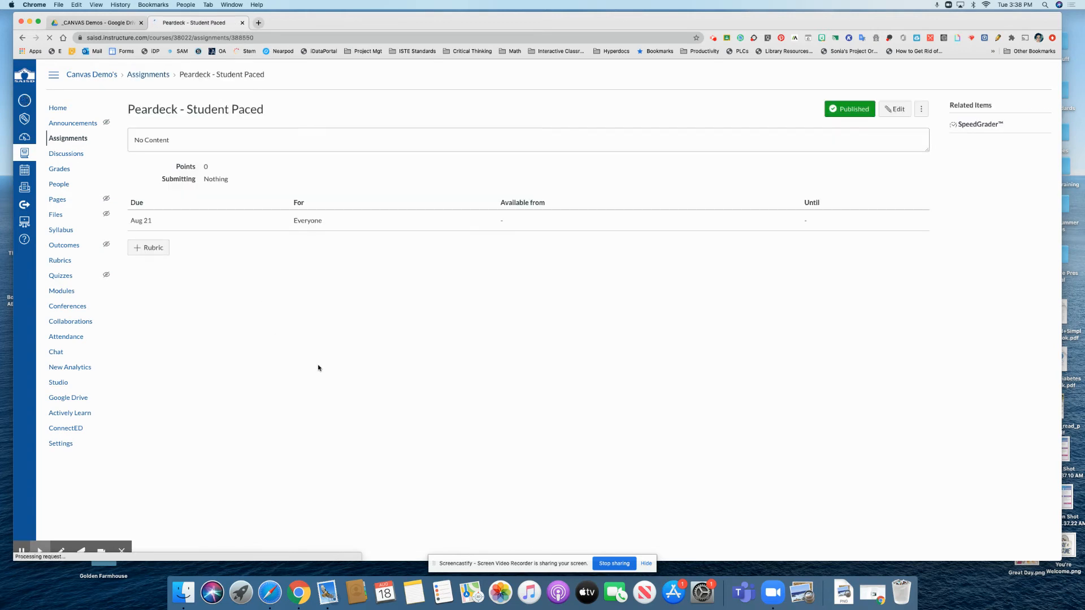
click(893, 110)
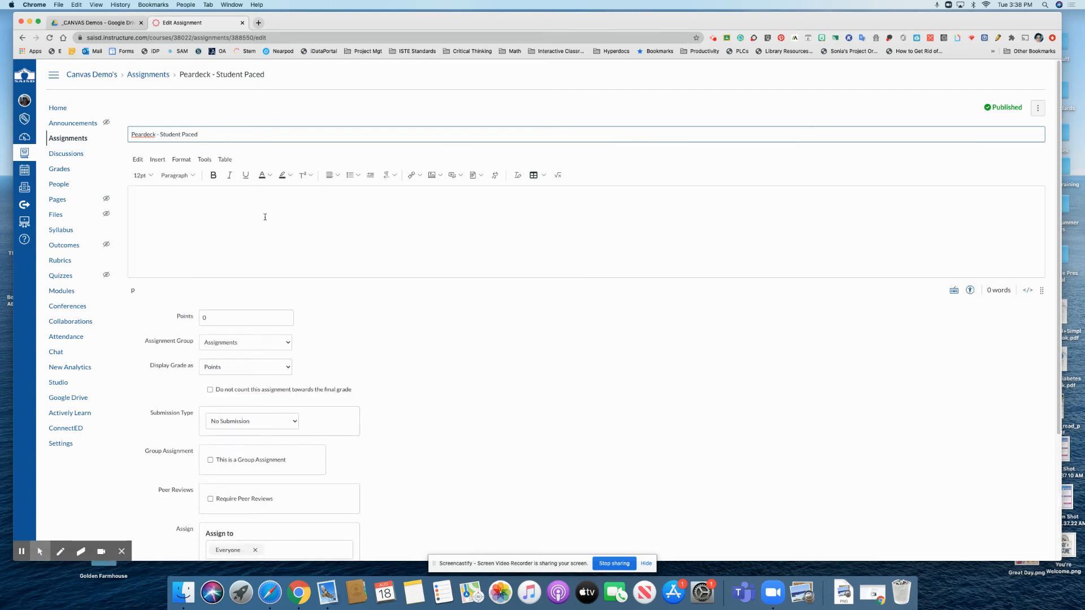
scroll(462, 411, down, 5)
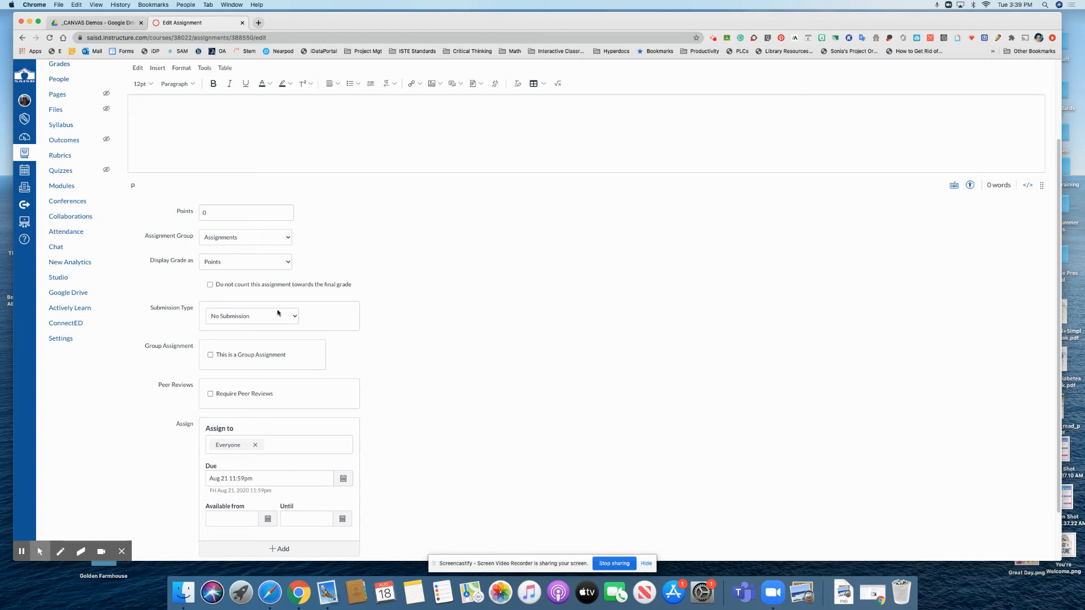
click(294, 317)
click(243, 339)
click(344, 367)
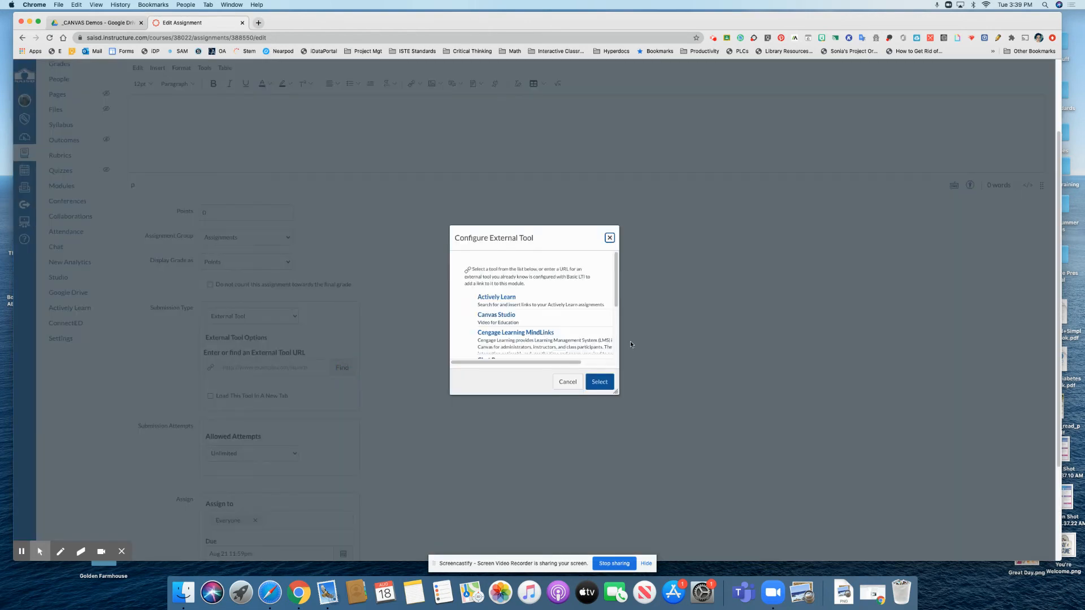
drag(618, 392, 756, 521)
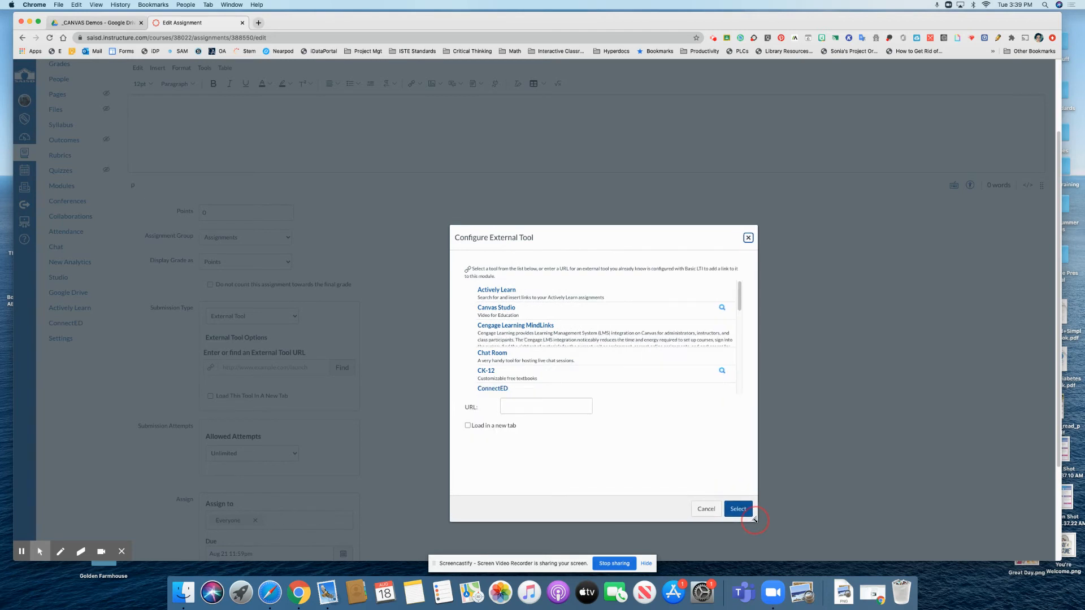
drag(742, 295, 744, 351)
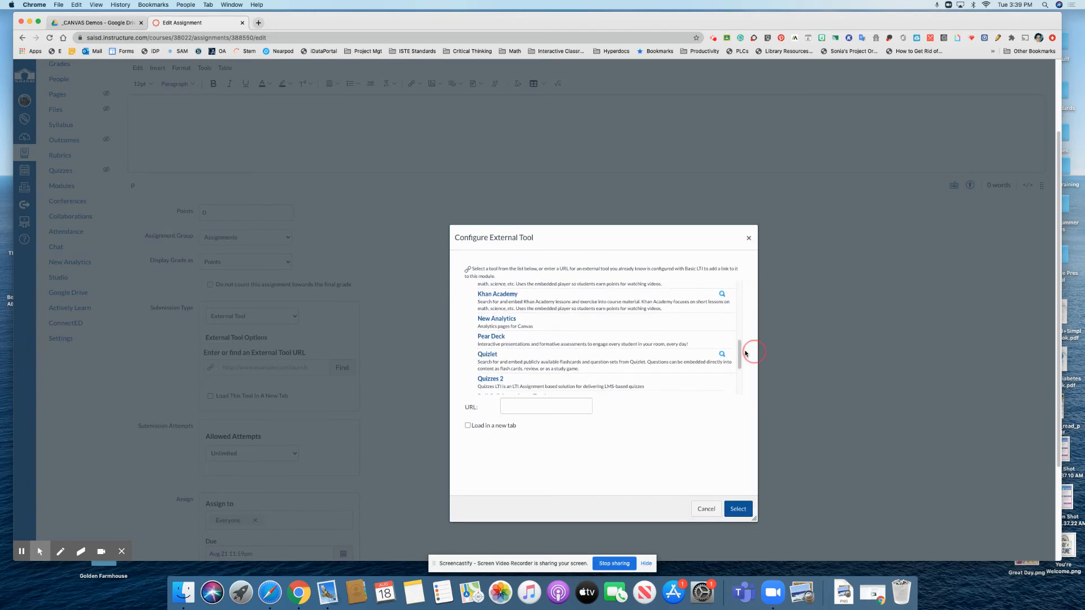
click(491, 338)
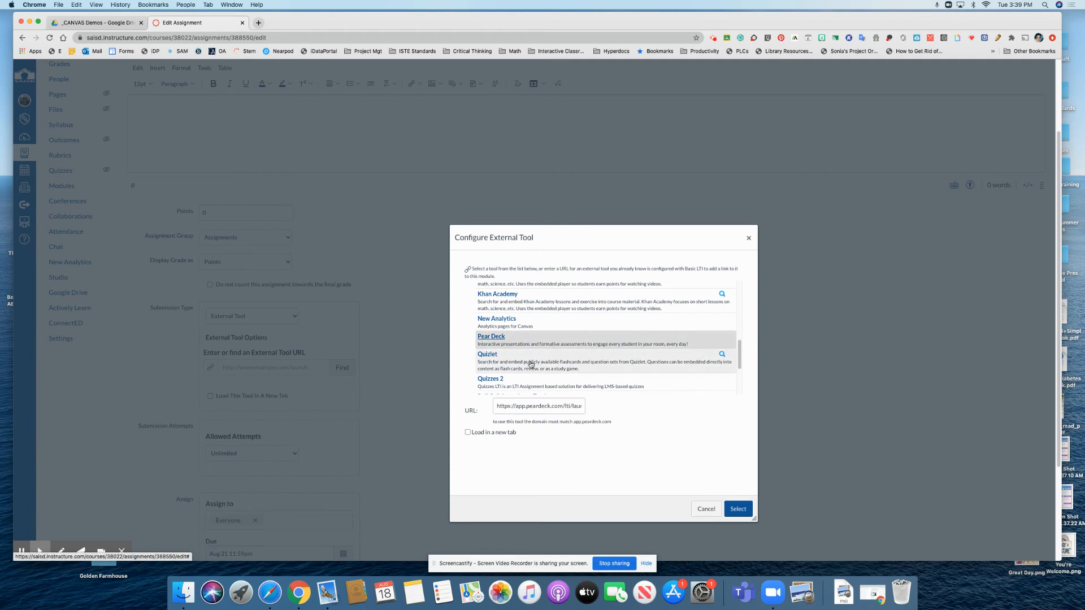
click(737, 509)
scroll(435, 425, down, 5)
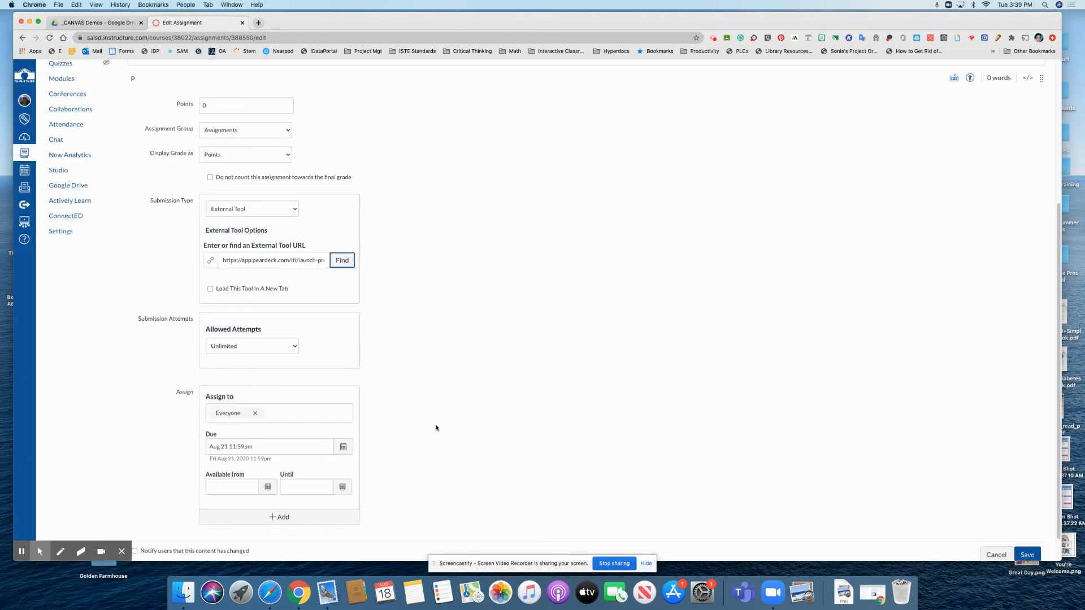
click(1023, 526)
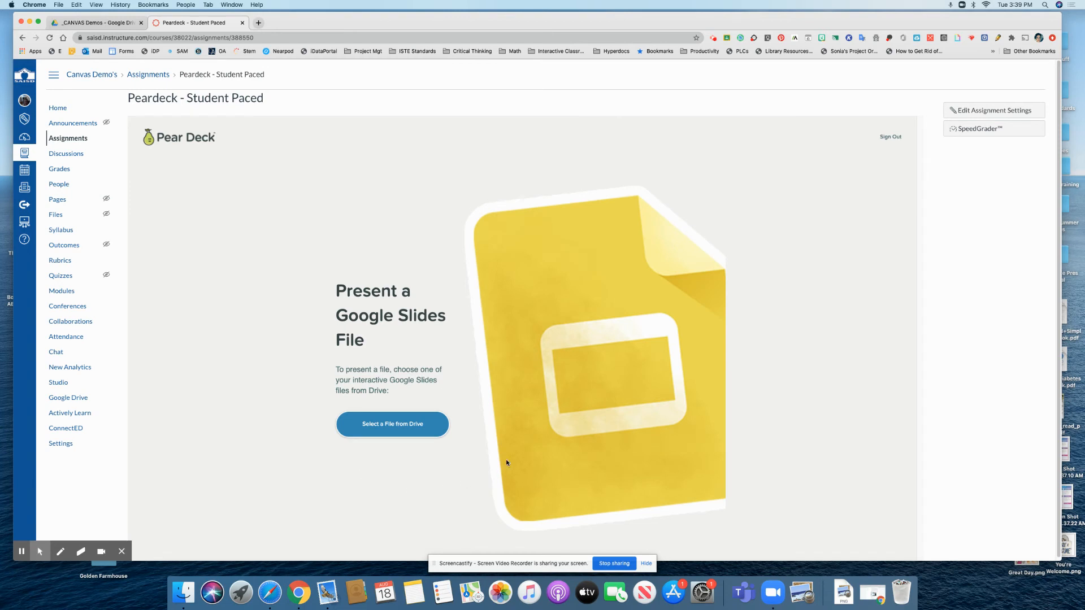
Step: Open the Drive file picker, search for 'filmmaking summer' and select the first Filmmaking Summer presentation
click(380, 427)
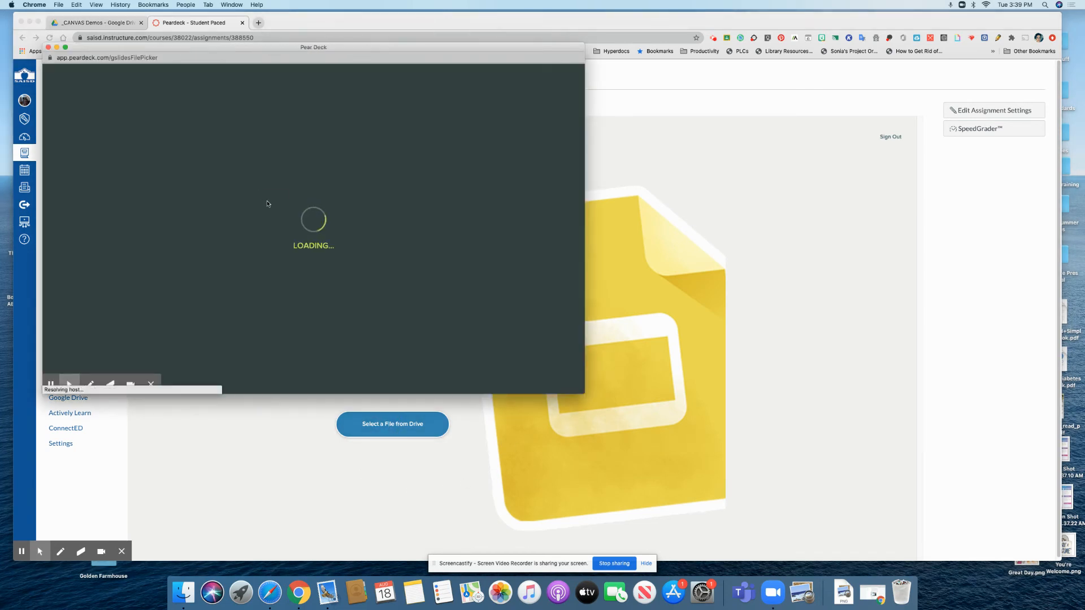
click(429, 283)
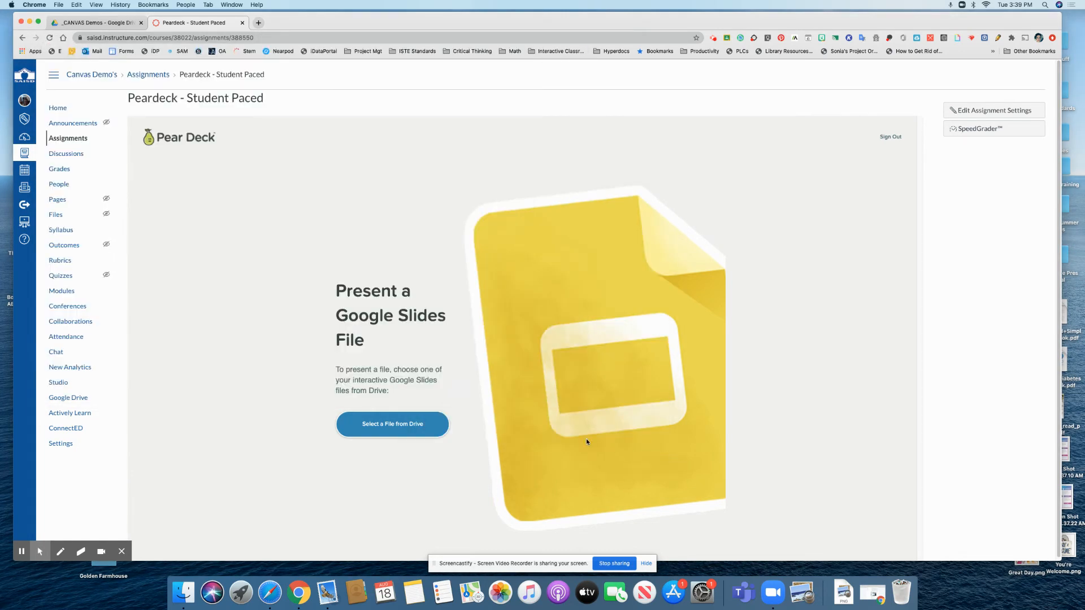
click(380, 423)
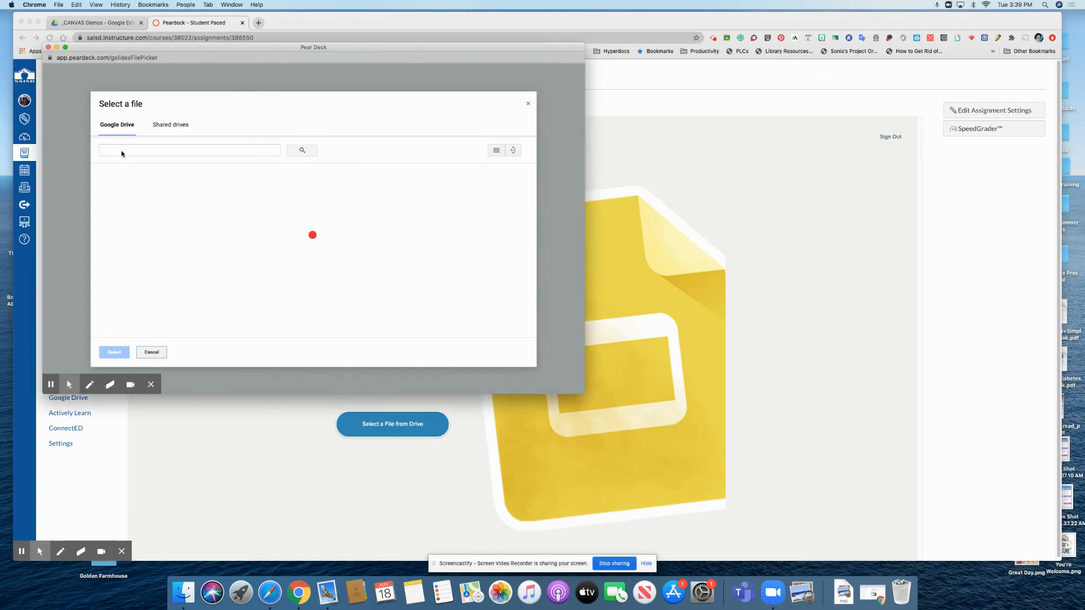
text(filmmaking summer)
key(Return)
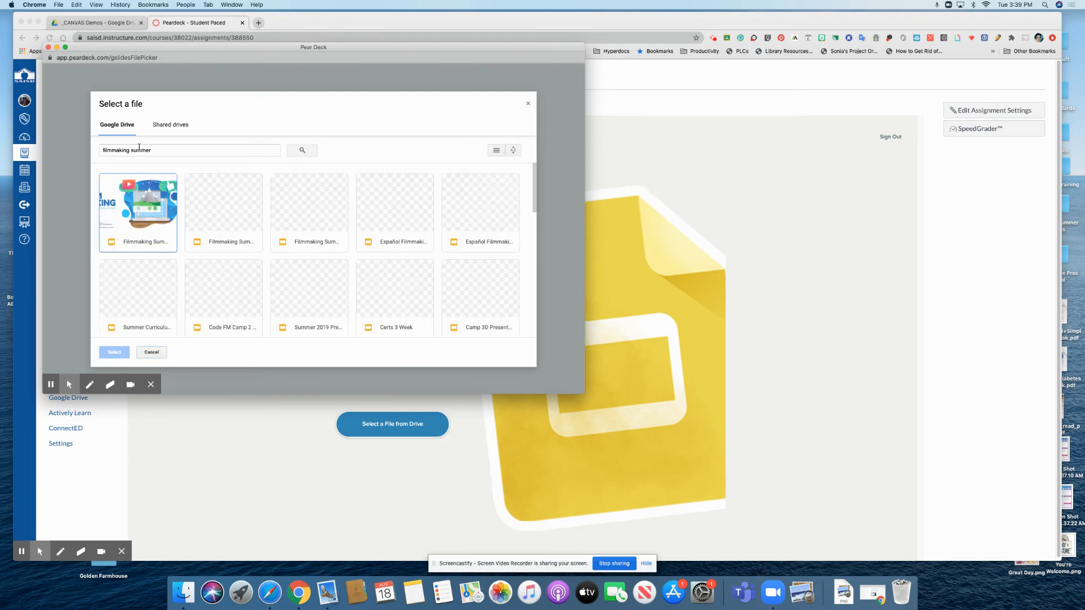
click(157, 219)
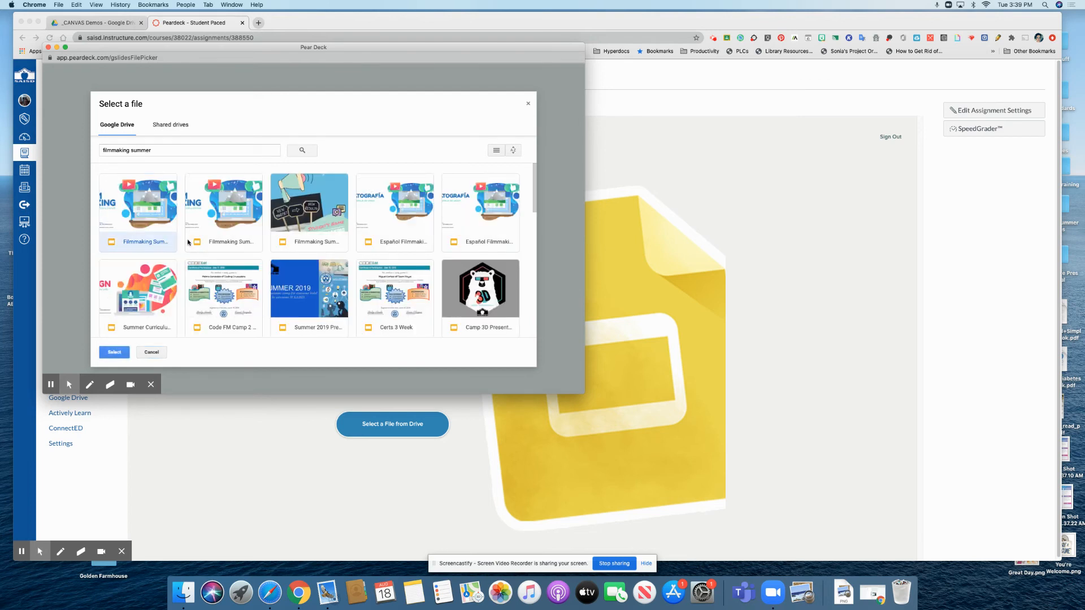
click(113, 352)
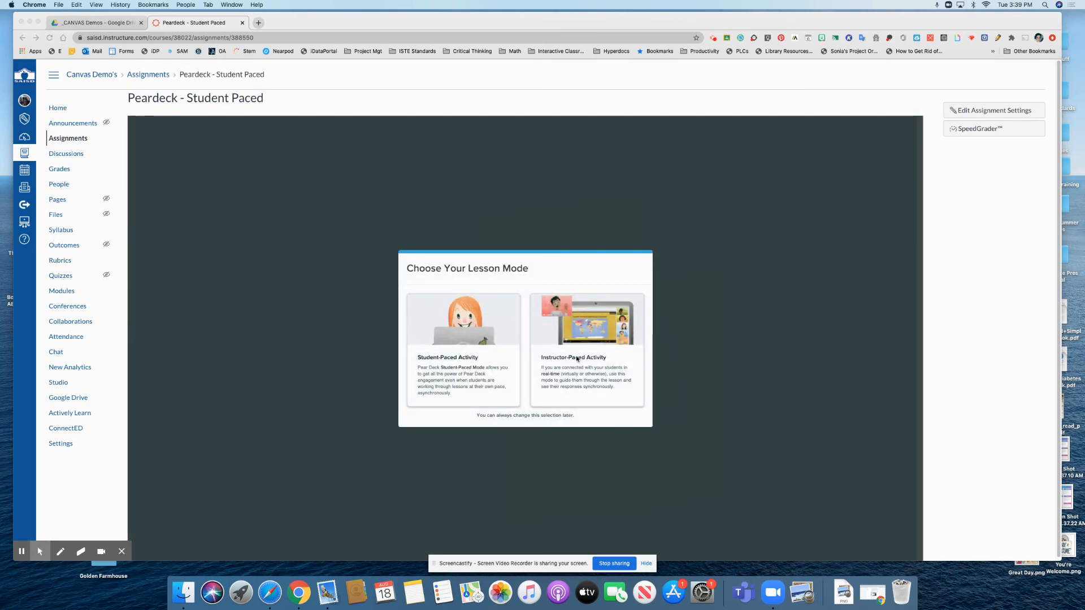
Step: Choose the Student-Paced Activity lesson mode and preview slides 2 through 4, closing the speaker notes
click(481, 356)
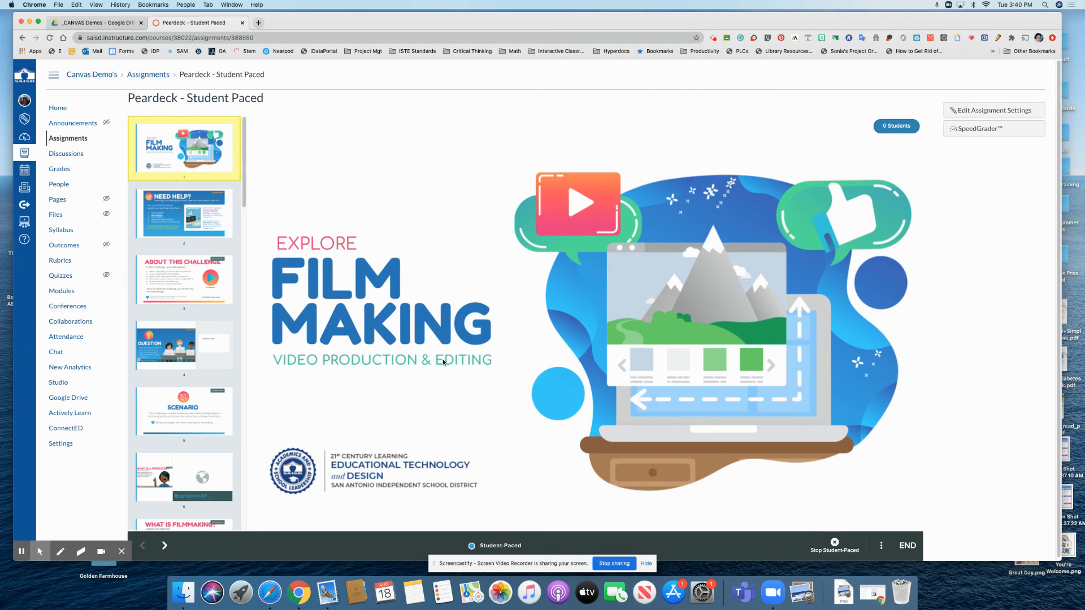
click(220, 219)
click(217, 272)
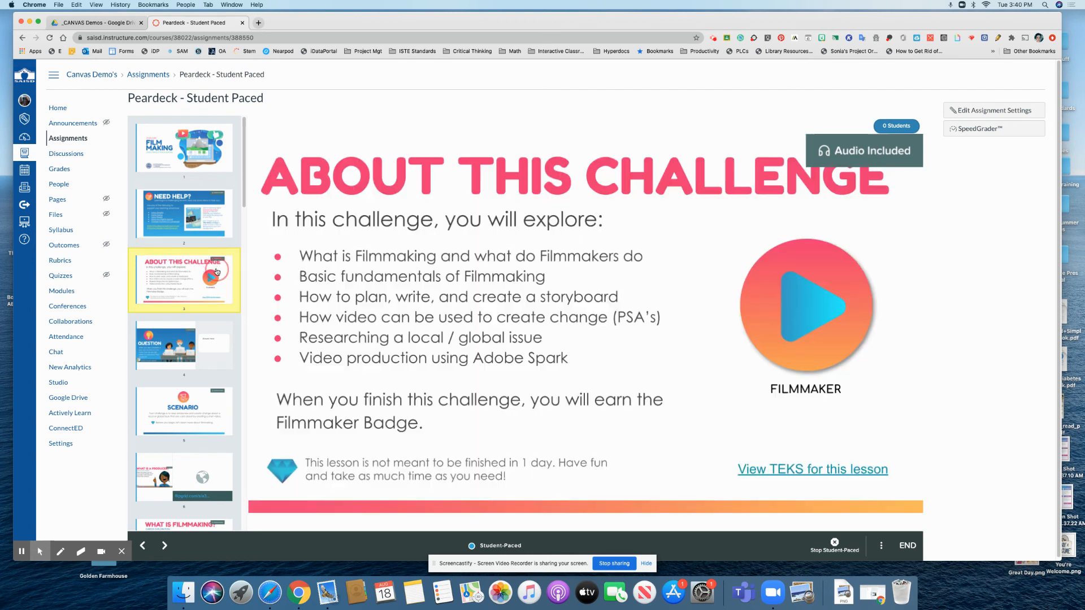
scroll(246, 194, down, 2)
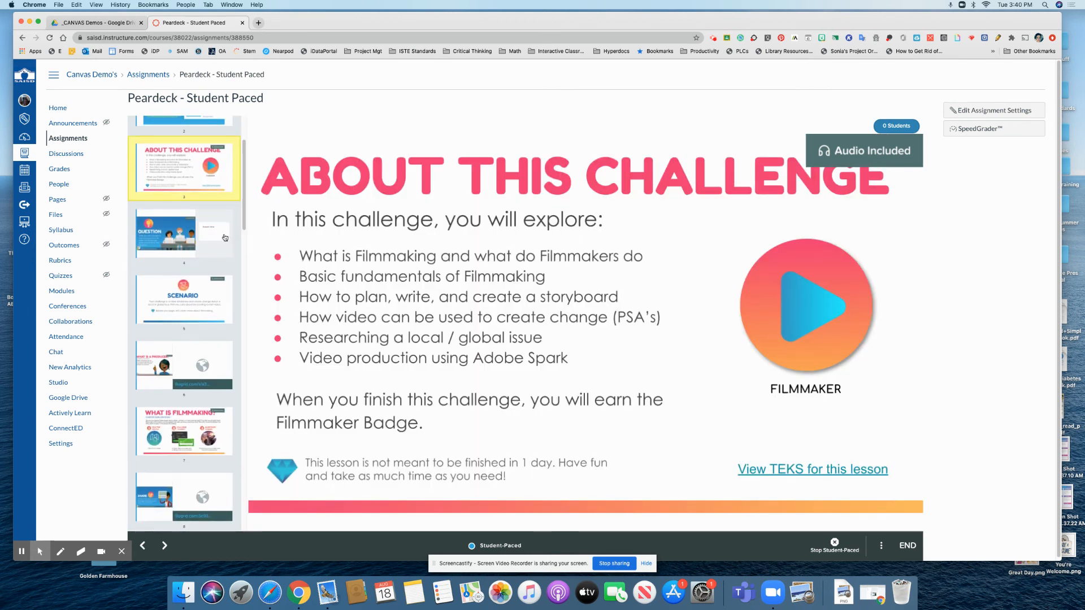
click(214, 249)
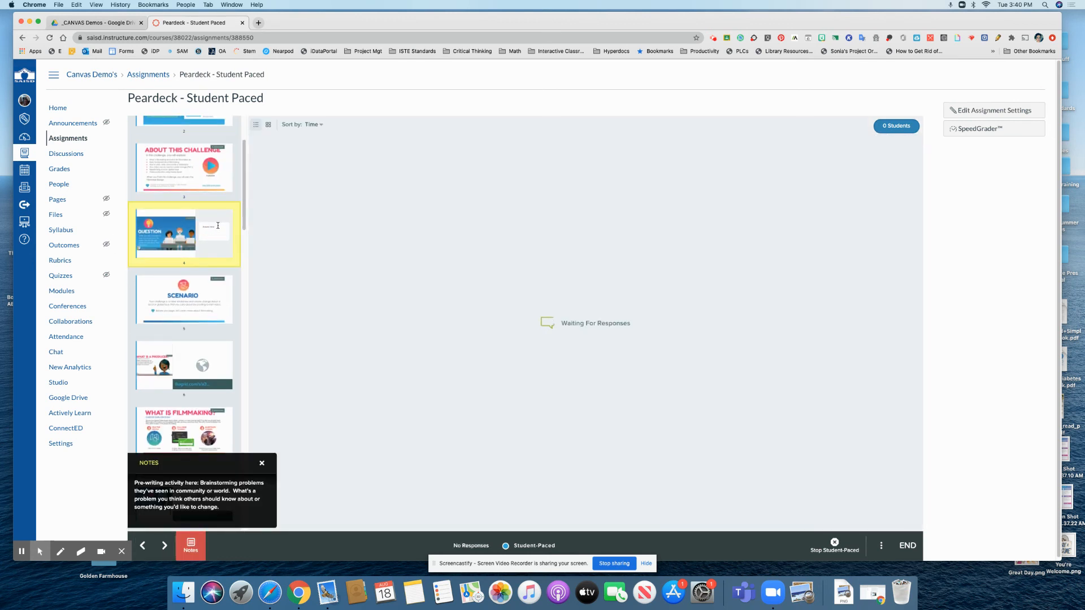
scroll(245, 190, down, 2)
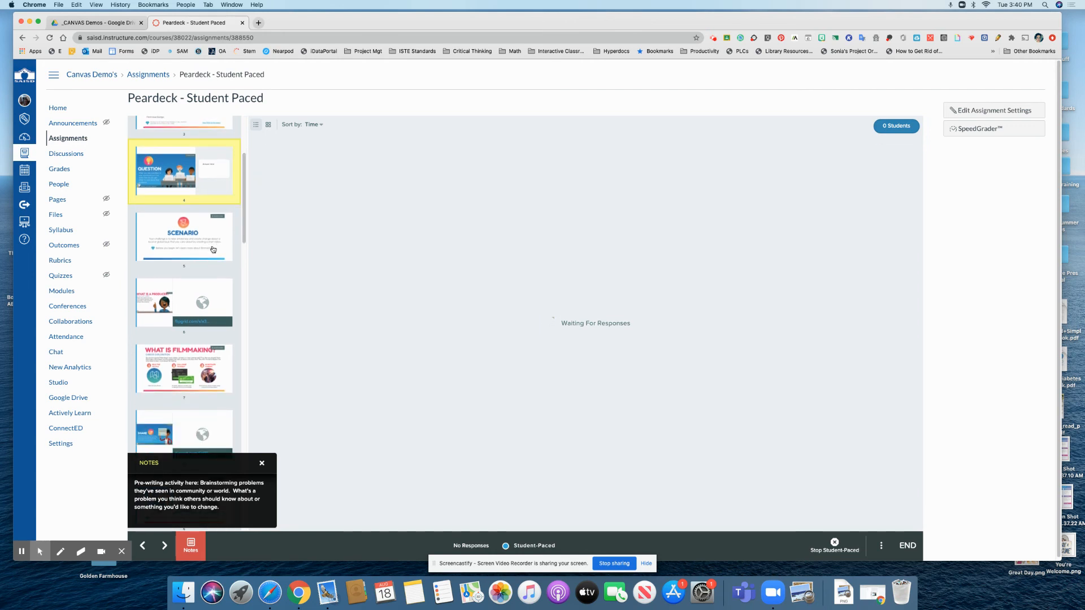
drag(245, 202, 250, 163)
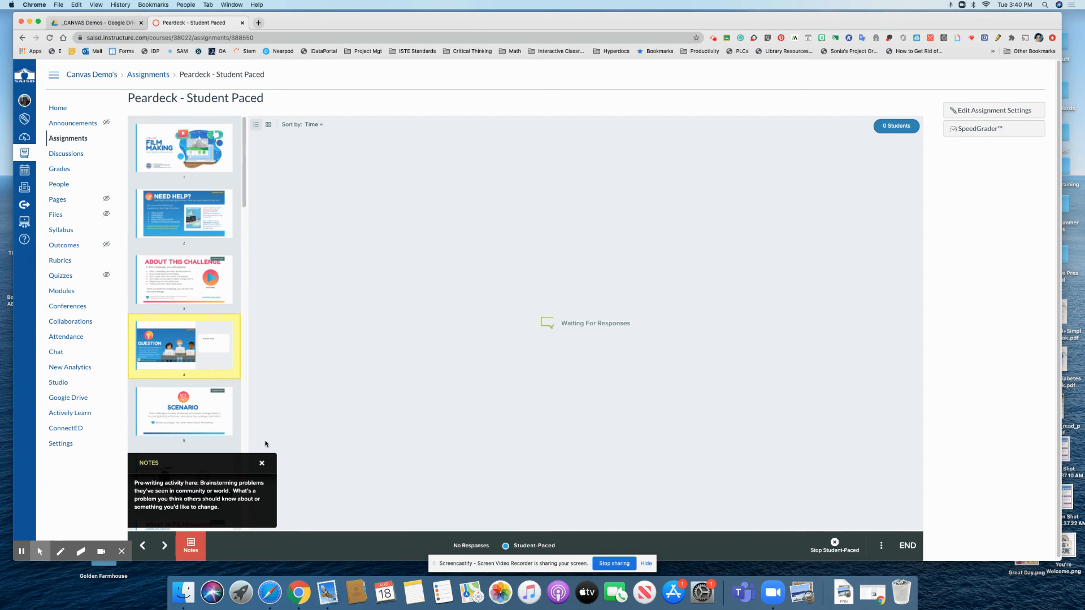
click(262, 465)
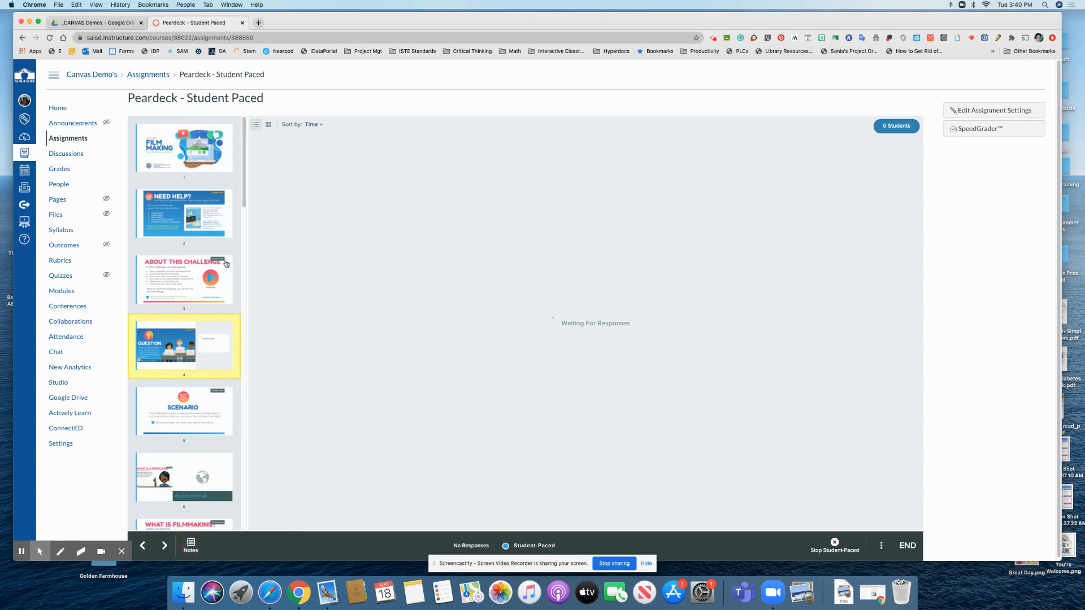
scroll(226, 264, down, 2)
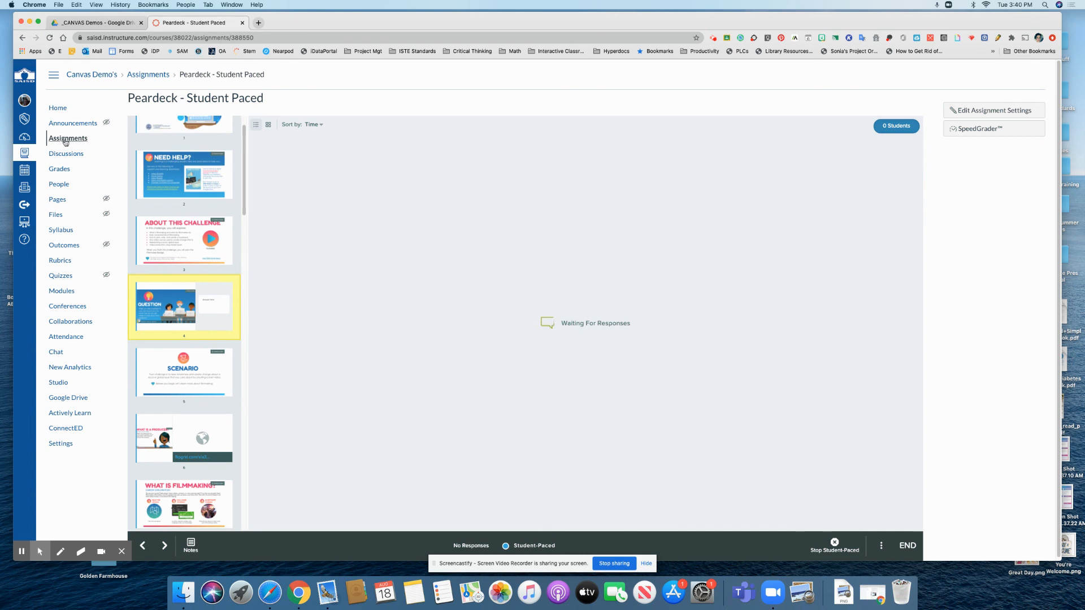
Step: Add the 'Peardeck - Student Paced' assignment as an item in the App Integration Examples module
click(65, 291)
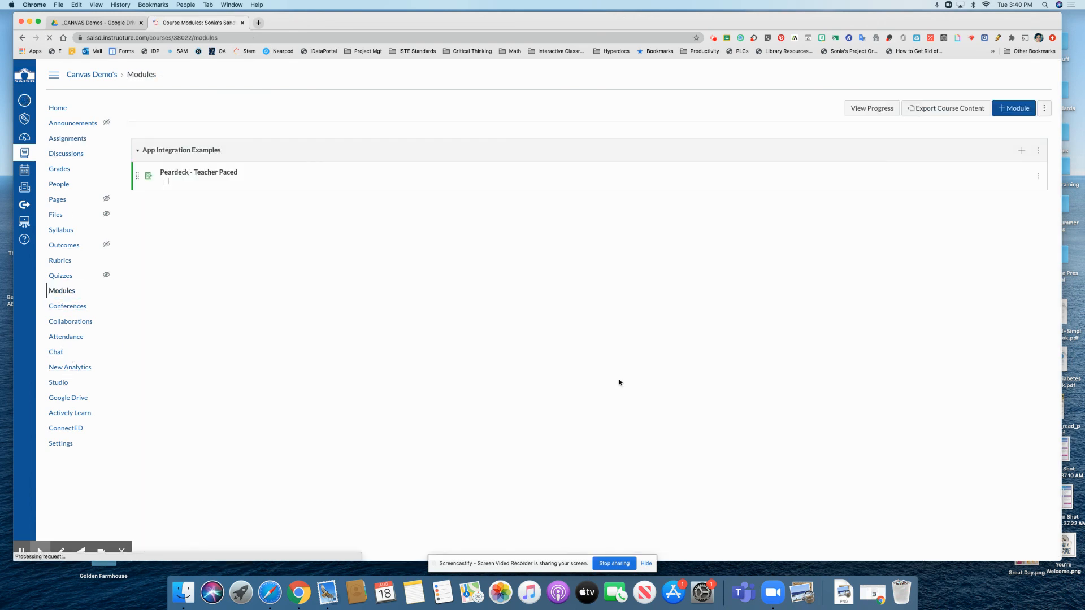
click(1022, 150)
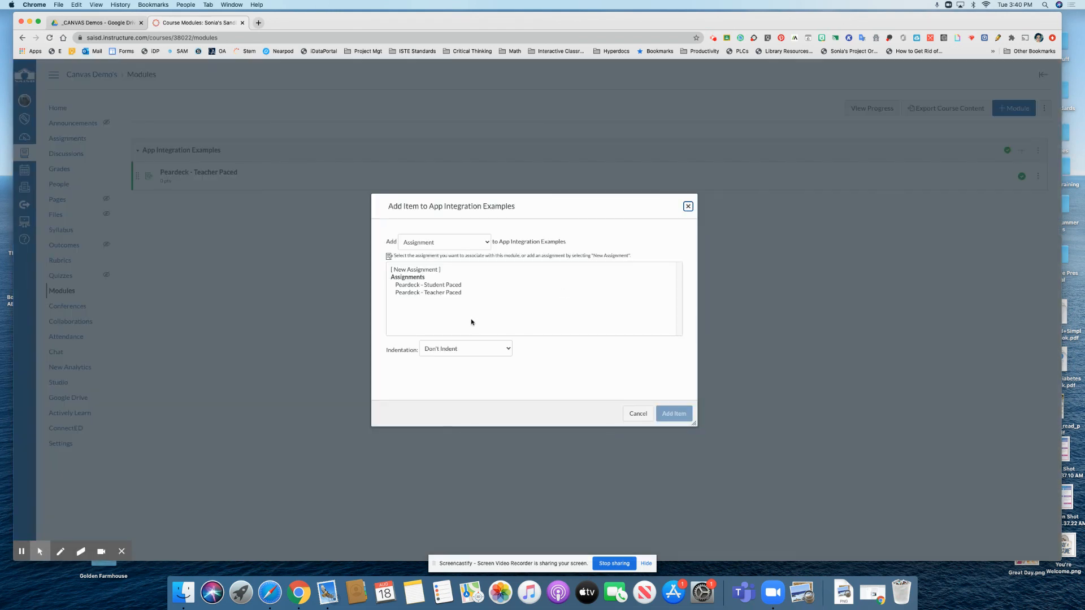
click(442, 286)
click(679, 414)
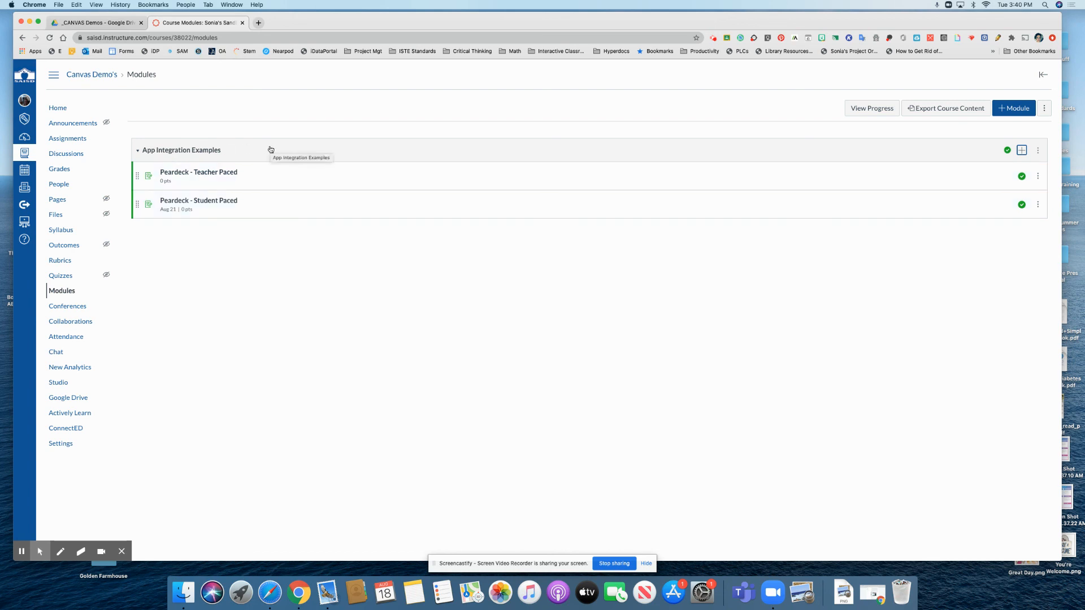
Step: Open the course home page and switch to Student View
click(60, 109)
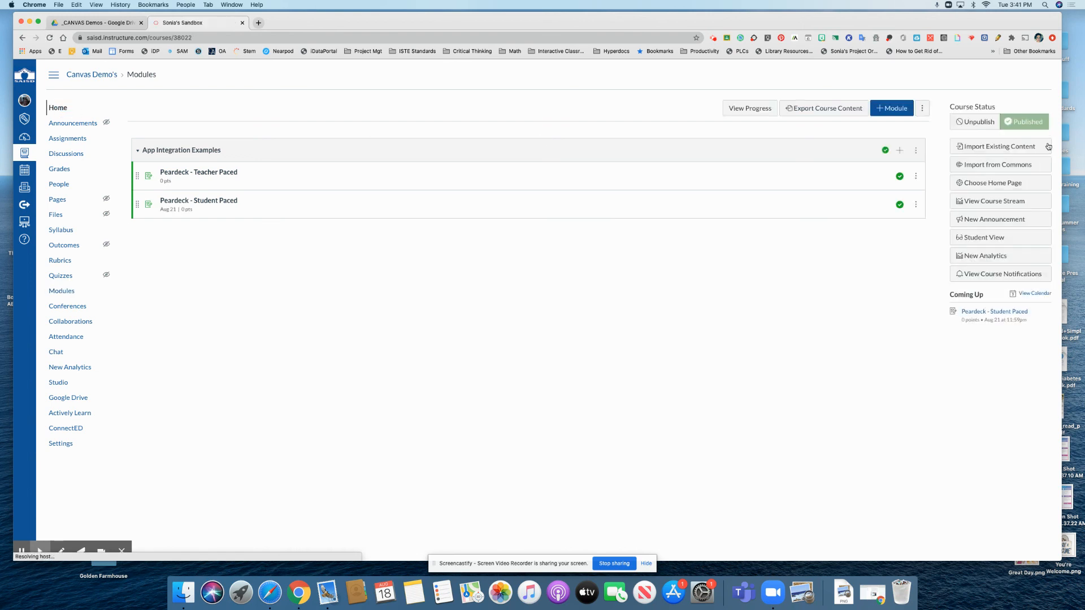
click(985, 238)
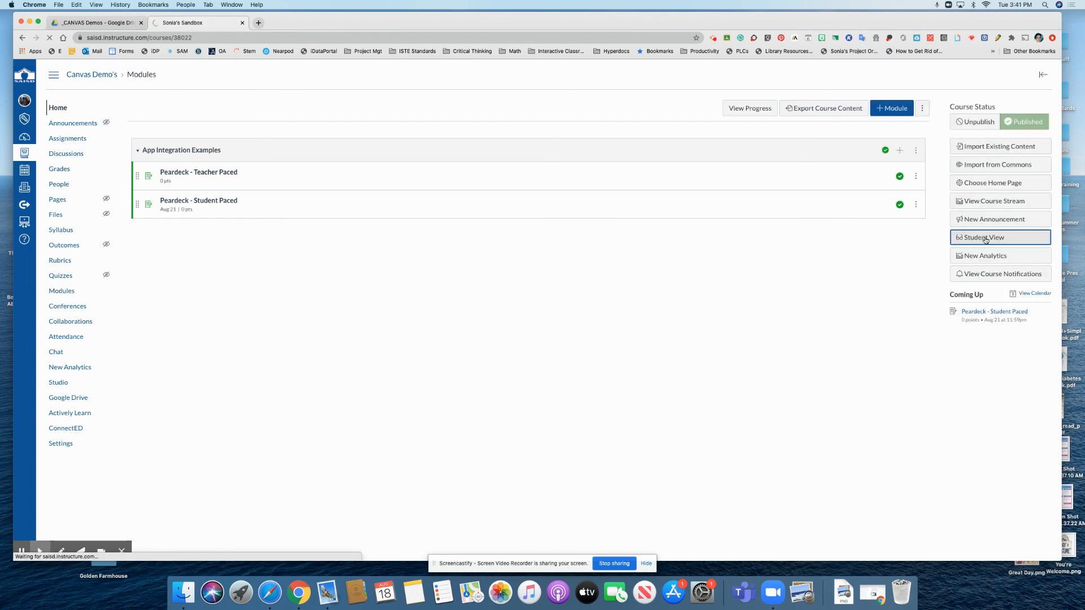